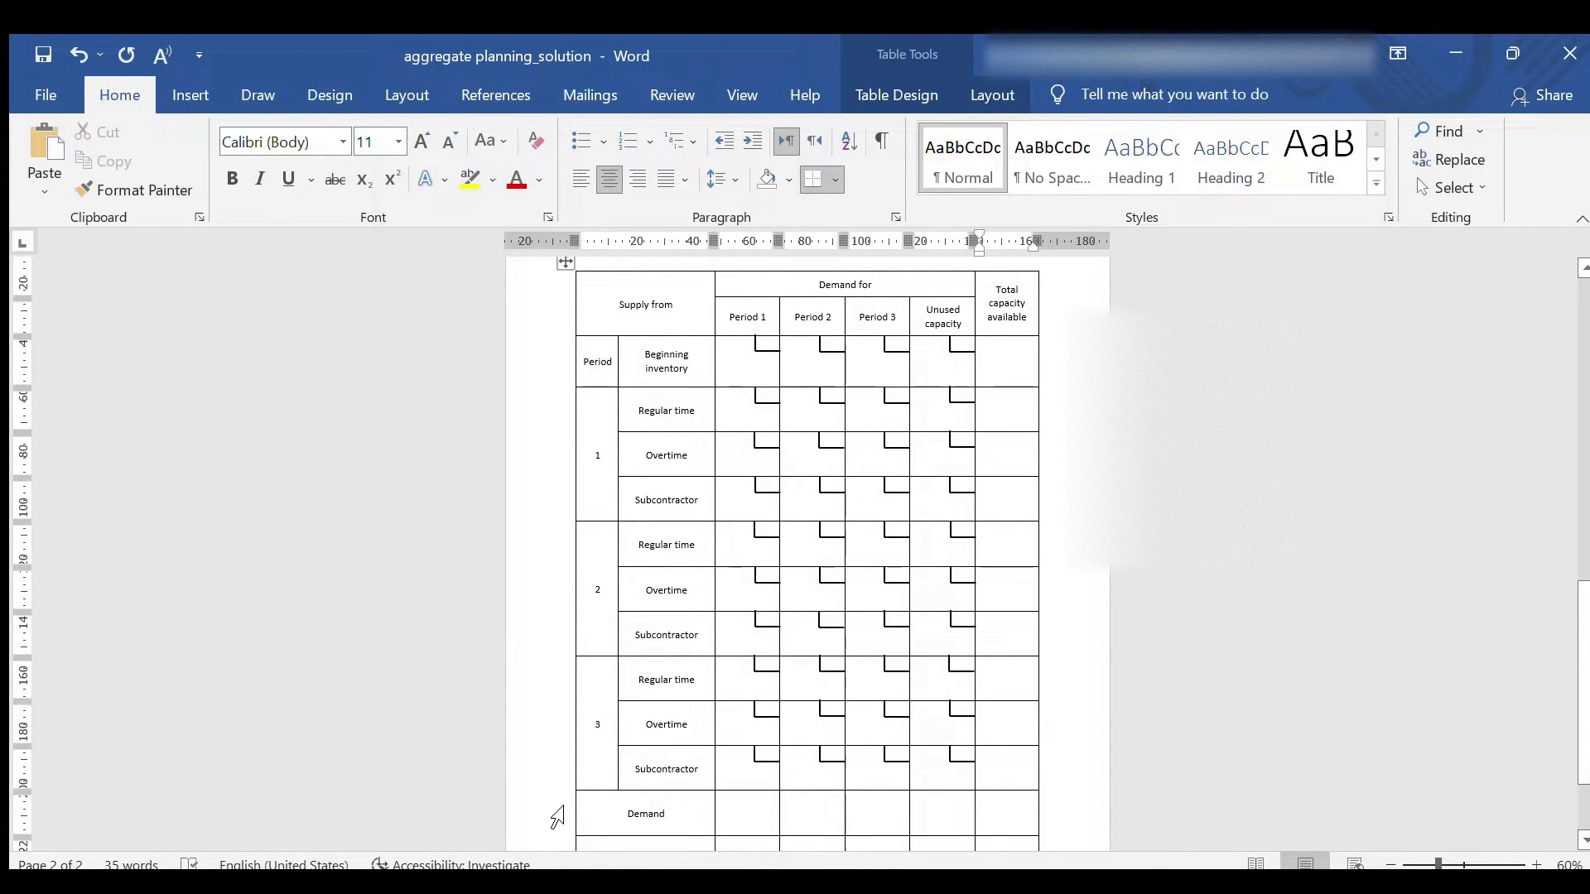
Handwrite the demands 550, 700 and 750 in the table's Demand row under Periods 1, 2 and 3
{"action": "left_click", "coordinate": [565, 810]}
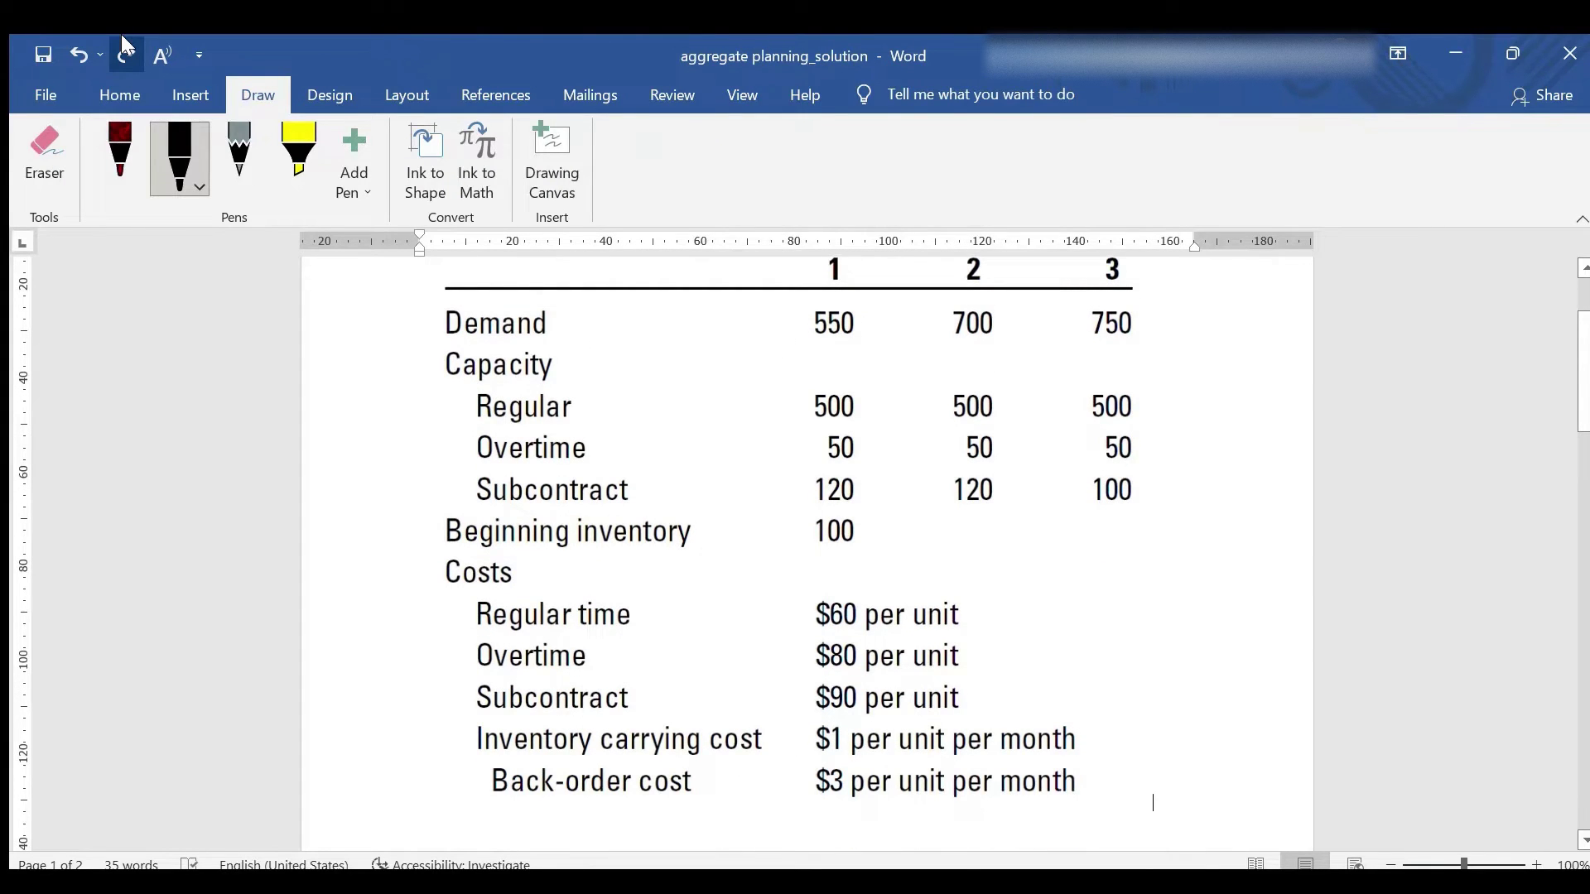
{"action": "mouse_move", "coordinate": [684, 674]}
{"action": "left_mouse_down"}
{"action": "mouse_move", "coordinate": [662, 712]}
{"action": "mouse_move", "coordinate": [755, 697]}
{"action": "left_mouse_up"}
{"action": "left_click_drag", "start_coordinate": [755, 696], "coordinate": [743, 680]}
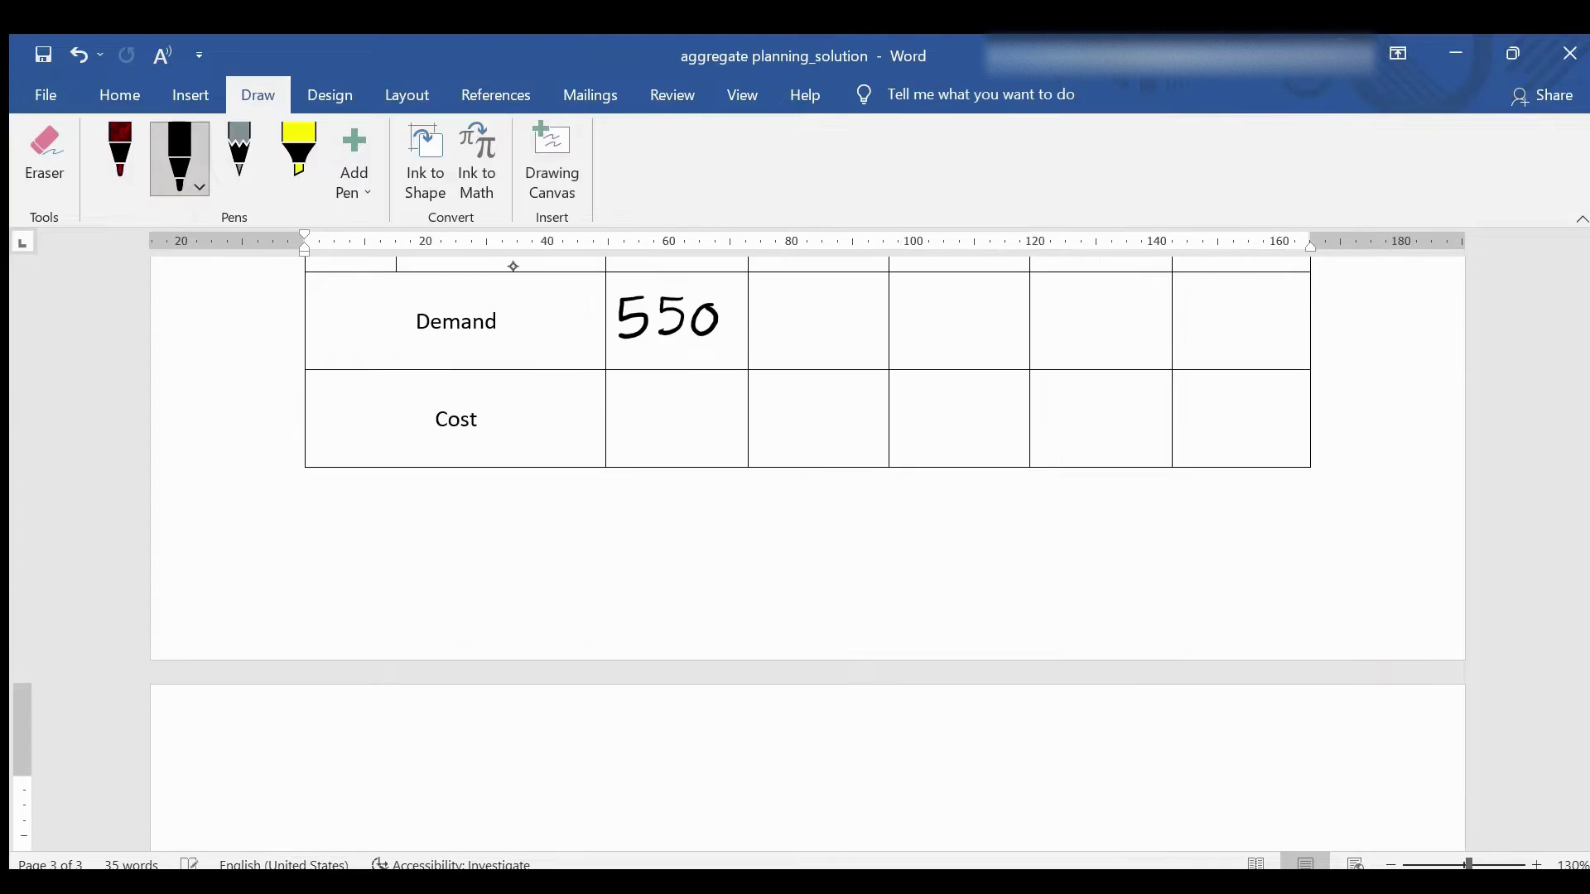
{"action": "left_click_drag", "start_coordinate": [763, 309], "coordinate": [761, 355]}
{"action": "mouse_move", "coordinate": [821, 312]}
{"action": "left_mouse_down"}
{"action": "mouse_move", "coordinate": [829, 328]}
{"action": "mouse_move", "coordinate": [921, 312]}
{"action": "mouse_move", "coordinate": [905, 349]}
{"action": "left_mouse_up"}
{"action": "left_click_drag", "start_coordinate": [945, 300], "coordinate": [938, 349]}
{"action": "mouse_move", "coordinate": [946, 298]}
{"action": "left_mouse_down"}
{"action": "mouse_move", "coordinate": [975, 298]}
{"action": "mouse_move", "coordinate": [998, 352]}
{"action": "left_mouse_up"}
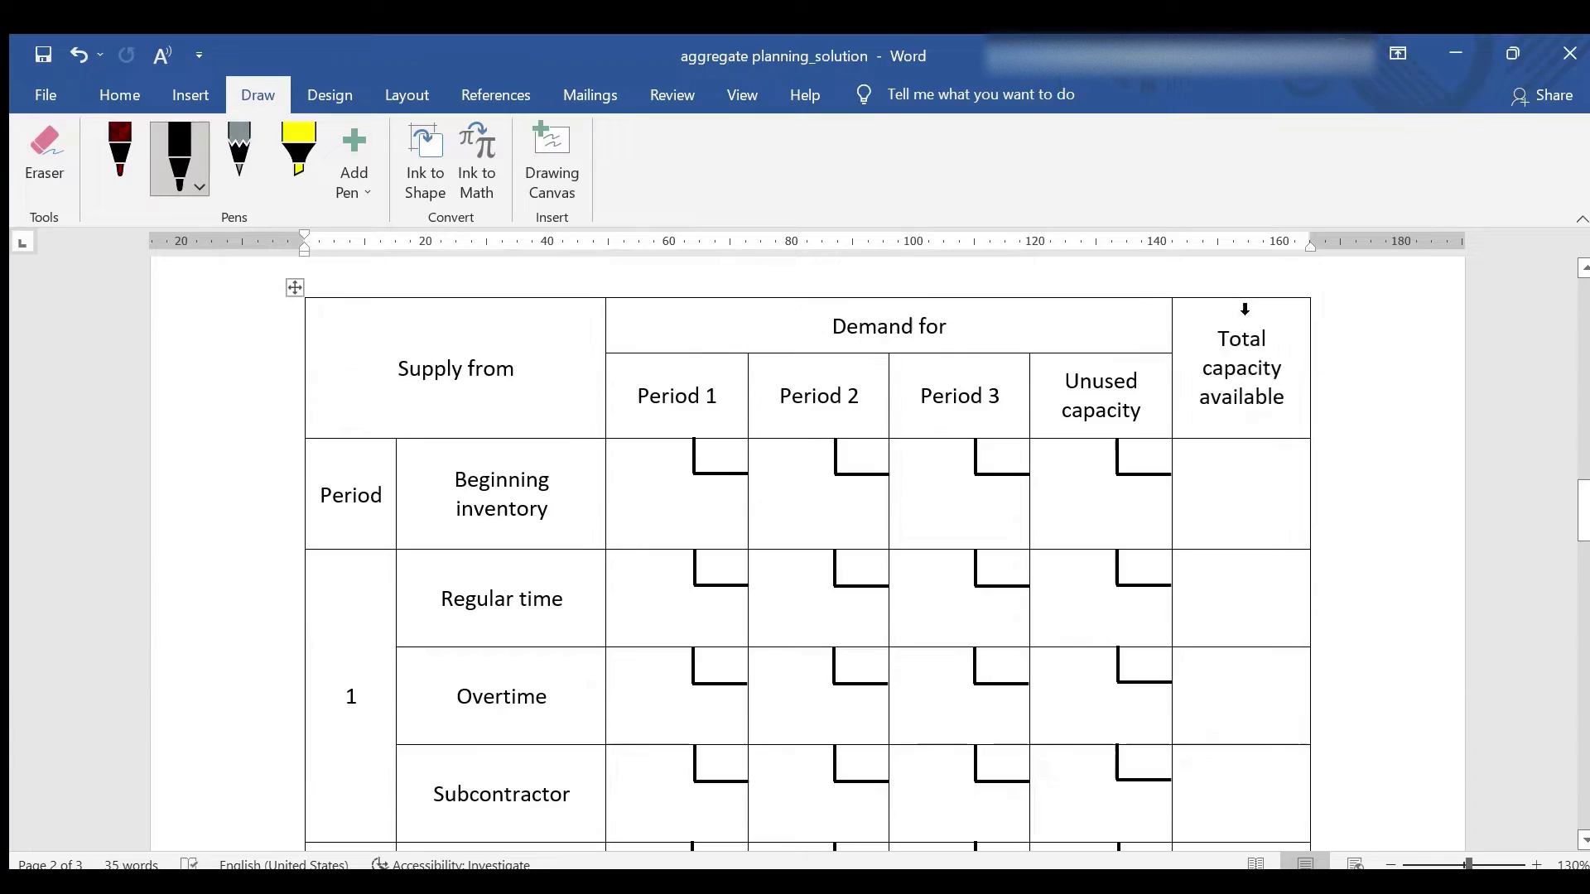
Handwrite the total capacity available: 100 for beginning inventory, and 500, 50 and 120 for period 1's regular time, overtime and subcontractor
{"action": "left_click", "coordinate": [1245, 309]}
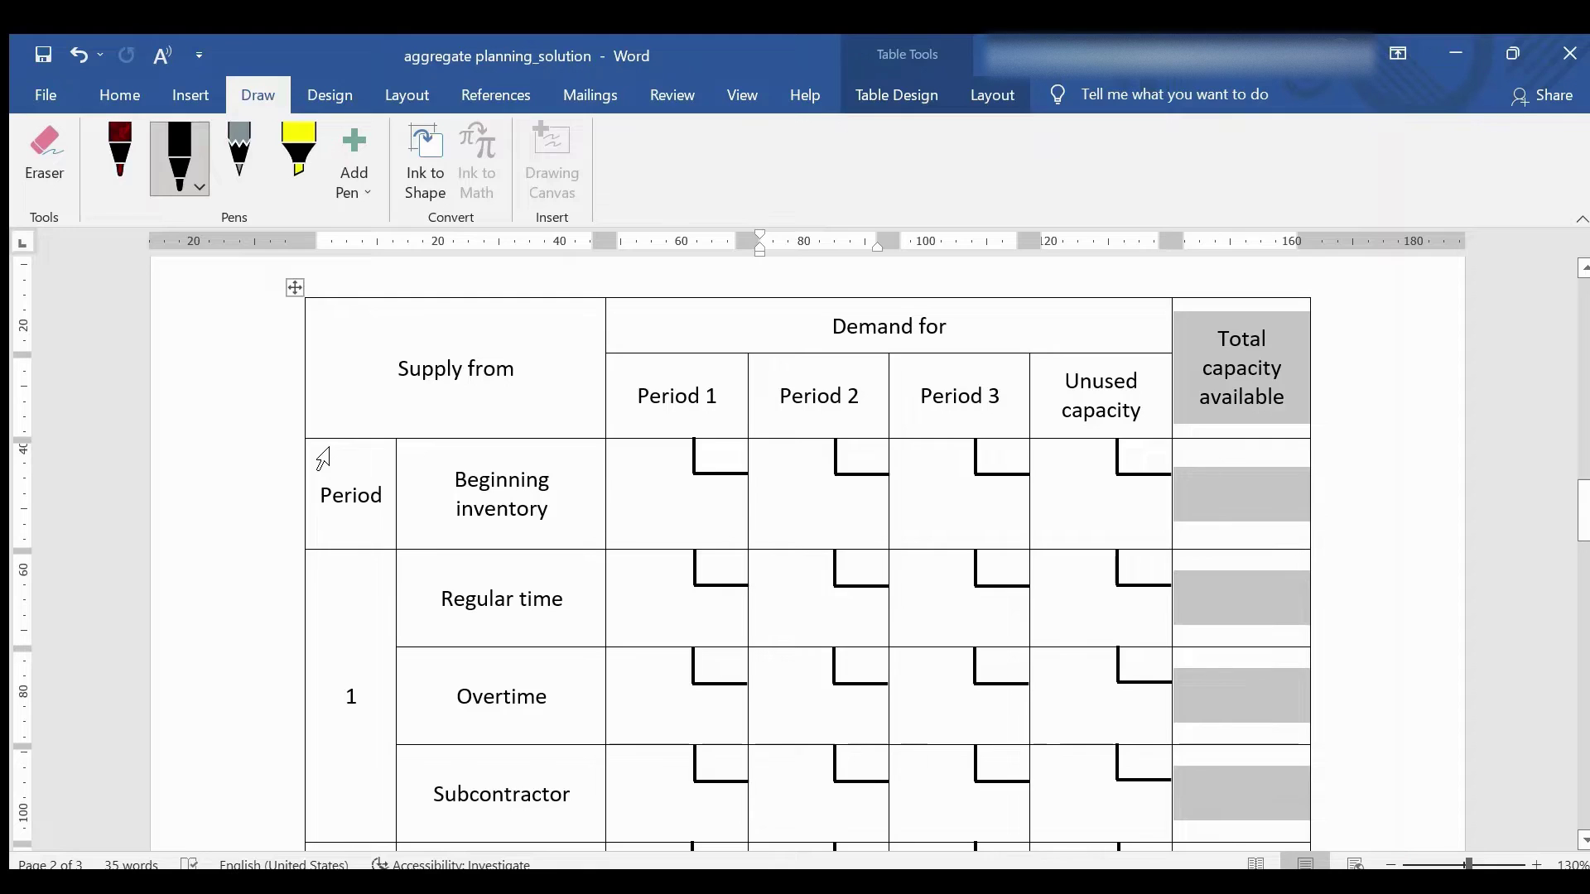
{"action": "left_click_drag", "start_coordinate": [1180, 494], "coordinate": [1182, 523]}
{"action": "mouse_move", "coordinate": [1220, 467]}
{"action": "left_mouse_down"}
{"action": "mouse_move", "coordinate": [1257, 515]}
{"action": "mouse_move", "coordinate": [1284, 485]}
{"action": "left_mouse_up"}
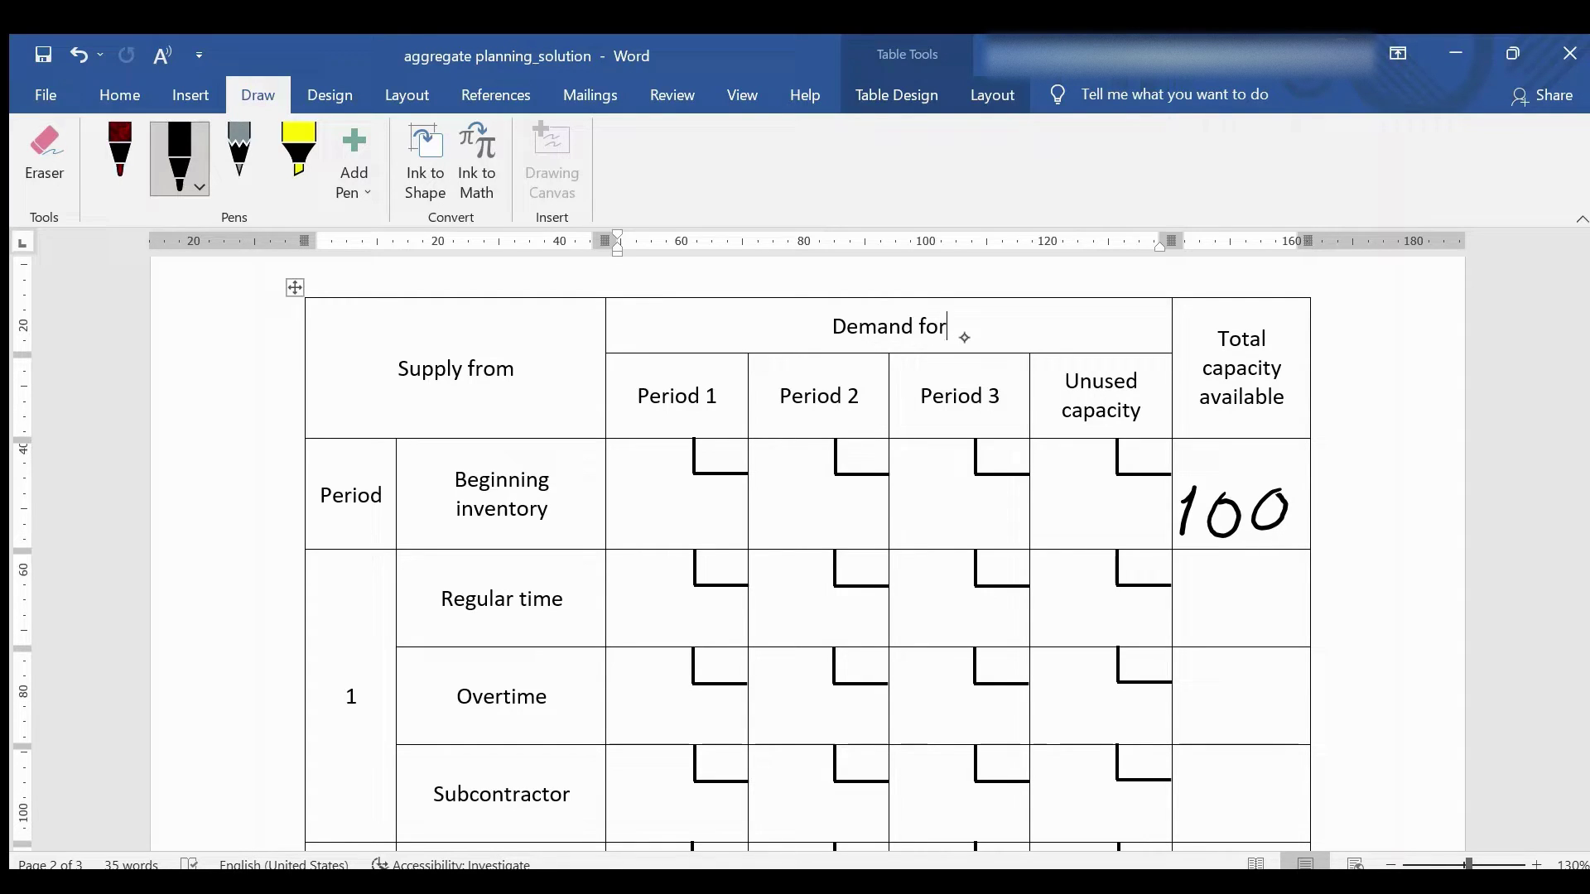
{"action": "mouse_move", "coordinate": [1191, 579]}
{"action": "left_mouse_down"}
{"action": "mouse_move", "coordinate": [1213, 598]}
{"action": "mouse_move", "coordinate": [1186, 627]}
{"action": "mouse_move", "coordinate": [1245, 588]}
{"action": "mouse_move", "coordinate": [1268, 604]}
{"action": "mouse_move", "coordinate": [1286, 591]}
{"action": "left_mouse_up"}
{"action": "scroll", "coordinate": [795, 555], "scroll_direction": "down", "scroll_amount": 3}
{"action": "mouse_move", "coordinate": [1216, 355]}
{"action": "left_mouse_down"}
{"action": "mouse_move", "coordinate": [1193, 356]}
{"action": "mouse_move", "coordinate": [1189, 394]}
{"action": "mouse_move", "coordinate": [1253, 359]}
{"action": "left_mouse_up"}
{"action": "mouse_move", "coordinate": [1198, 446]}
{"action": "left_mouse_down"}
{"action": "mouse_move", "coordinate": [1184, 494]}
{"action": "mouse_move", "coordinate": [1234, 444]}
{"action": "mouse_move", "coordinate": [1242, 493]}
{"action": "mouse_move", "coordinate": [1286, 447]}
{"action": "mouse_move", "coordinate": [1282, 465]}
{"action": "left_mouse_up"}
Handwrite total capacities of 500, 50 and 120 for period 2's regular time, overtime and subcontractor rows
{"action": "scroll", "coordinate": [795, 554], "scroll_direction": "down", "scroll_amount": 2}
{"action": "mouse_move", "coordinate": [1214, 383]}
{"action": "left_mouse_down"}
{"action": "mouse_move", "coordinate": [1189, 386]}
{"action": "mouse_move", "coordinate": [1185, 434]}
{"action": "mouse_move", "coordinate": [1258, 386]}
{"action": "mouse_move", "coordinate": [1290, 395]}
{"action": "left_mouse_up"}
{"action": "mouse_move", "coordinate": [1230, 472]}
{"action": "left_mouse_down"}
{"action": "mouse_move", "coordinate": [1199, 474]}
{"action": "mouse_move", "coordinate": [1193, 534]}
{"action": "left_mouse_up"}
{"action": "mouse_move", "coordinate": [1281, 484]}
{"action": "left_mouse_down"}
{"action": "mouse_move", "coordinate": [1242, 509]}
{"action": "mouse_move", "coordinate": [1275, 493]}
{"action": "left_mouse_up"}
{"action": "left_click_drag", "start_coordinate": [1196, 563], "coordinate": [1180, 631]}
{"action": "mouse_move", "coordinate": [1214, 573]}
{"action": "left_mouse_down"}
{"action": "mouse_move", "coordinate": [1227, 570]}
{"action": "mouse_move", "coordinate": [1242, 630]}
{"action": "left_mouse_up"}
{"action": "left_click_drag", "start_coordinate": [1279, 577], "coordinate": [1282, 582]}
Handwrite total capacities of 500, 50 and 100 for period 3's regular time, overtime and subcontractor rows
{"action": "scroll", "coordinate": [795, 555], "scroll_direction": "down", "scroll_amount": 4}
{"action": "left_click_drag", "start_coordinate": [1219, 388], "coordinate": [1192, 391]}
{"action": "left_click_drag", "start_coordinate": [1193, 391], "coordinate": [1189, 437]}
{"action": "mouse_move", "coordinate": [1257, 377]}
{"action": "left_mouse_down"}
{"action": "mouse_move", "coordinate": [1242, 401]}
{"action": "mouse_move", "coordinate": [1257, 379]}
{"action": "mouse_move", "coordinate": [1273, 422]}
{"action": "mouse_move", "coordinate": [1304, 389]}
{"action": "left_mouse_up"}
{"action": "left_click_drag", "start_coordinate": [1229, 472], "coordinate": [1202, 474]}
{"action": "mouse_move", "coordinate": [1201, 477]}
{"action": "left_mouse_down"}
{"action": "mouse_move", "coordinate": [1210, 520]}
{"action": "mouse_move", "coordinate": [1255, 494]}
{"action": "left_mouse_up"}
{"action": "left_click_drag", "start_coordinate": [1207, 563], "coordinate": [1193, 629]}
{"action": "mouse_move", "coordinate": [1231, 576]}
{"action": "left_mouse_down"}
{"action": "mouse_move", "coordinate": [1260, 617]}
{"action": "mouse_move", "coordinate": [1285, 586]}
{"action": "left_mouse_up"}
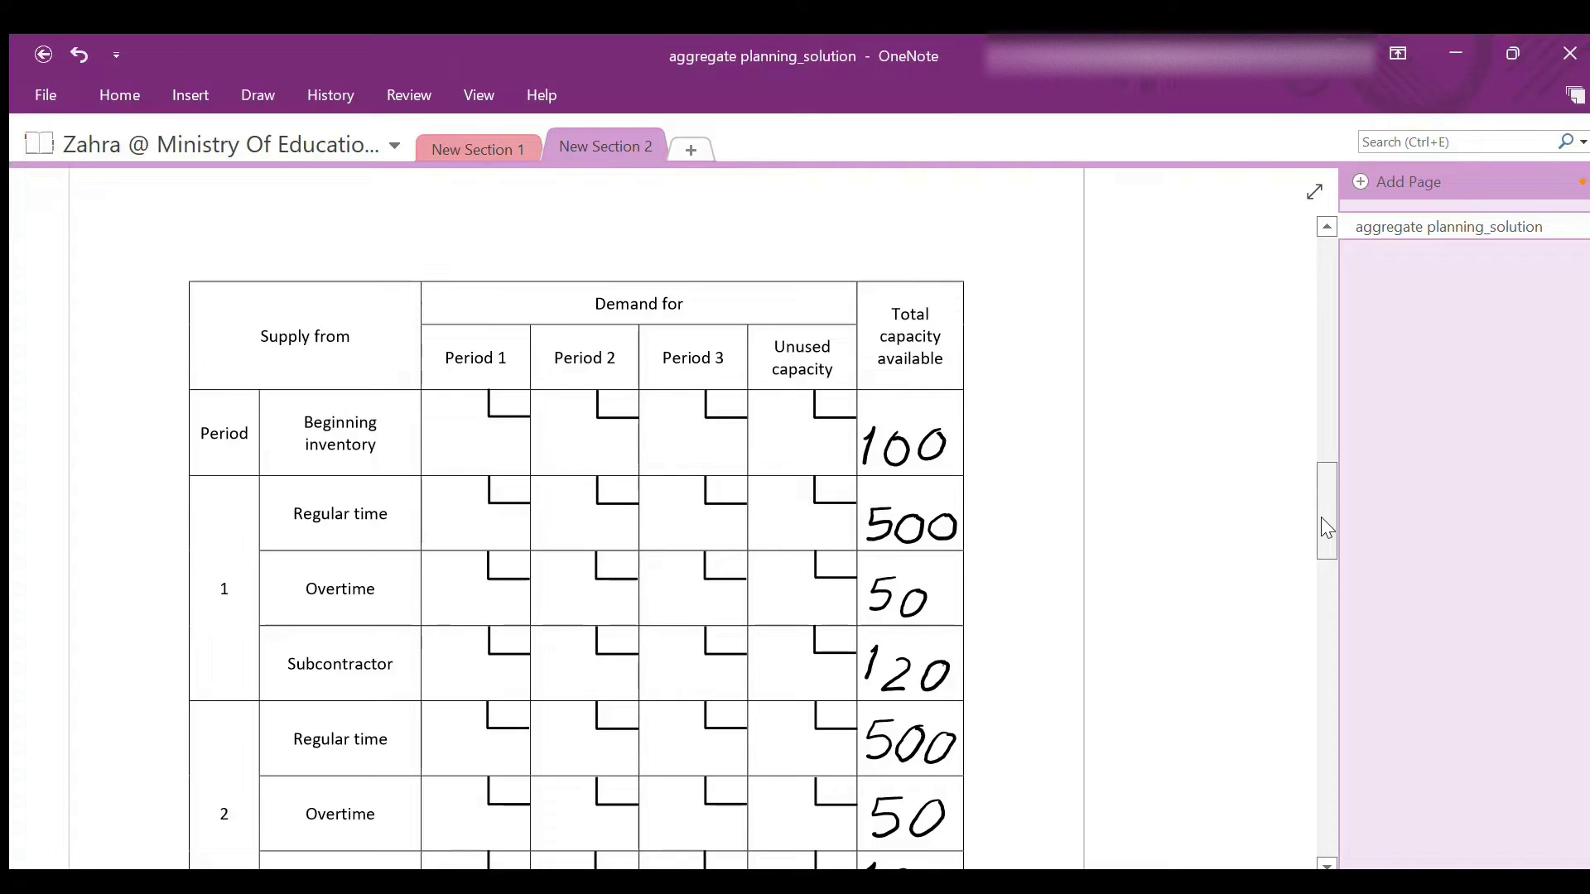
In the OneNote copy, underline the inventory carrying cost and handwrite beginning inventory unit costs 0, 1 and 2 under Periods 1 to 3
{"action": "mouse_move", "coordinate": [504, 379]}
{"action": "left_mouse_down"}
{"action": "mouse_move", "coordinate": [526, 425]}
{"action": "mouse_move", "coordinate": [524, 383]}
{"action": "left_mouse_up"}
{"action": "left_click_drag", "start_coordinate": [245, 517], "coordinate": [848, 510]}
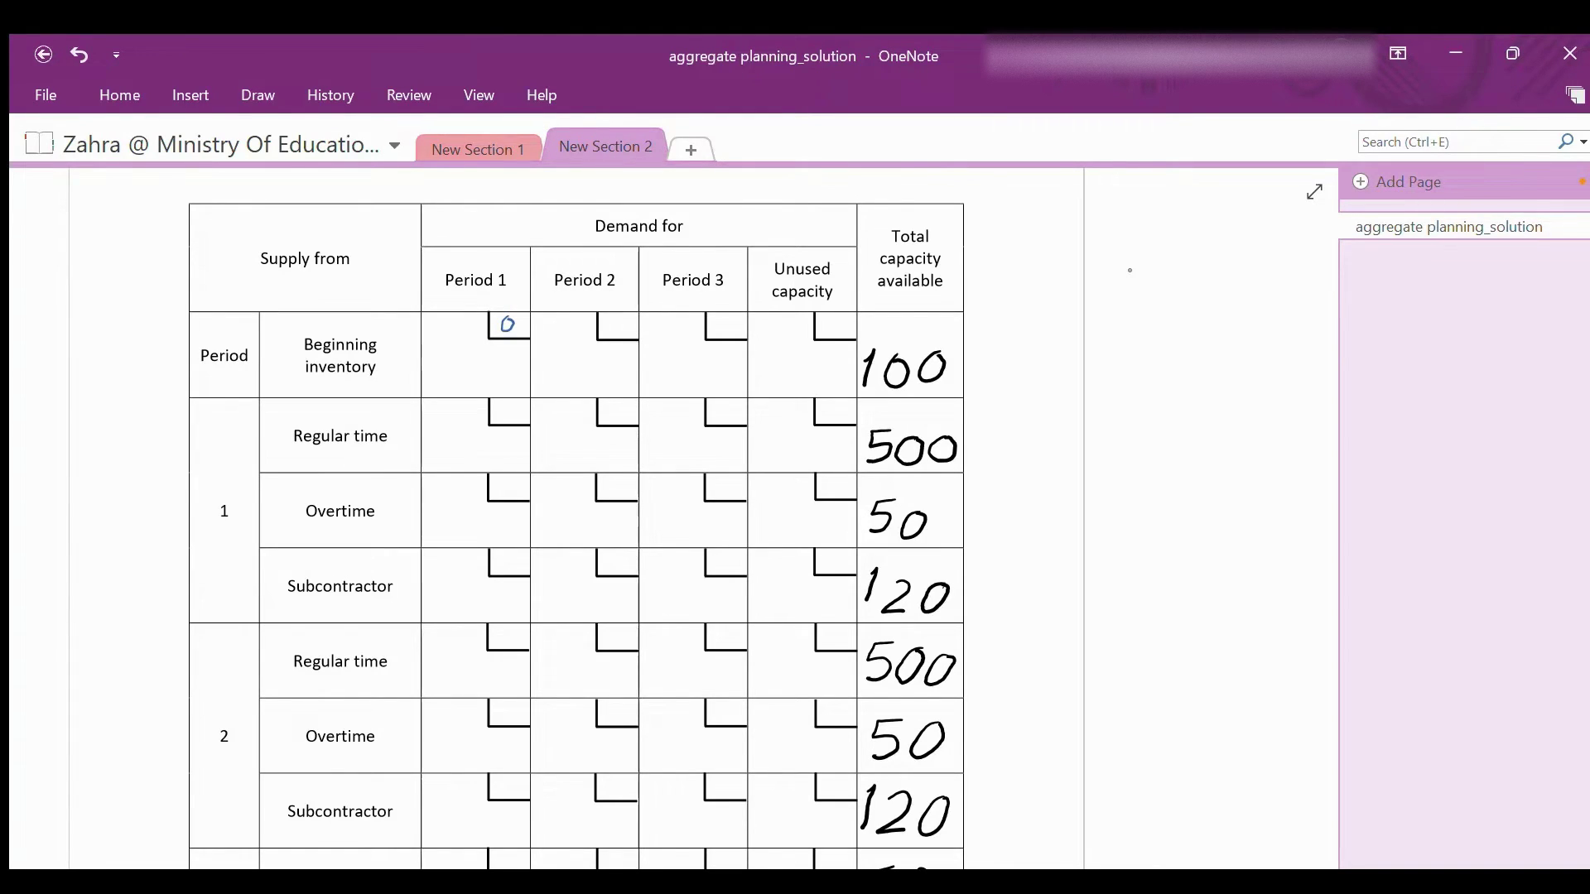
{"action": "left_click_drag", "start_coordinate": [614, 318], "coordinate": [608, 332]}
{"action": "left_click_drag", "start_coordinate": [728, 319], "coordinate": [719, 333]}
Mark the $60 regular time cost and both period 1 labels, and handwrite 60 in the period 1 Regular time row under Period 1
{"action": "scroll", "coordinate": [576, 530], "scroll_direction": "up", "scroll_amount": 5}
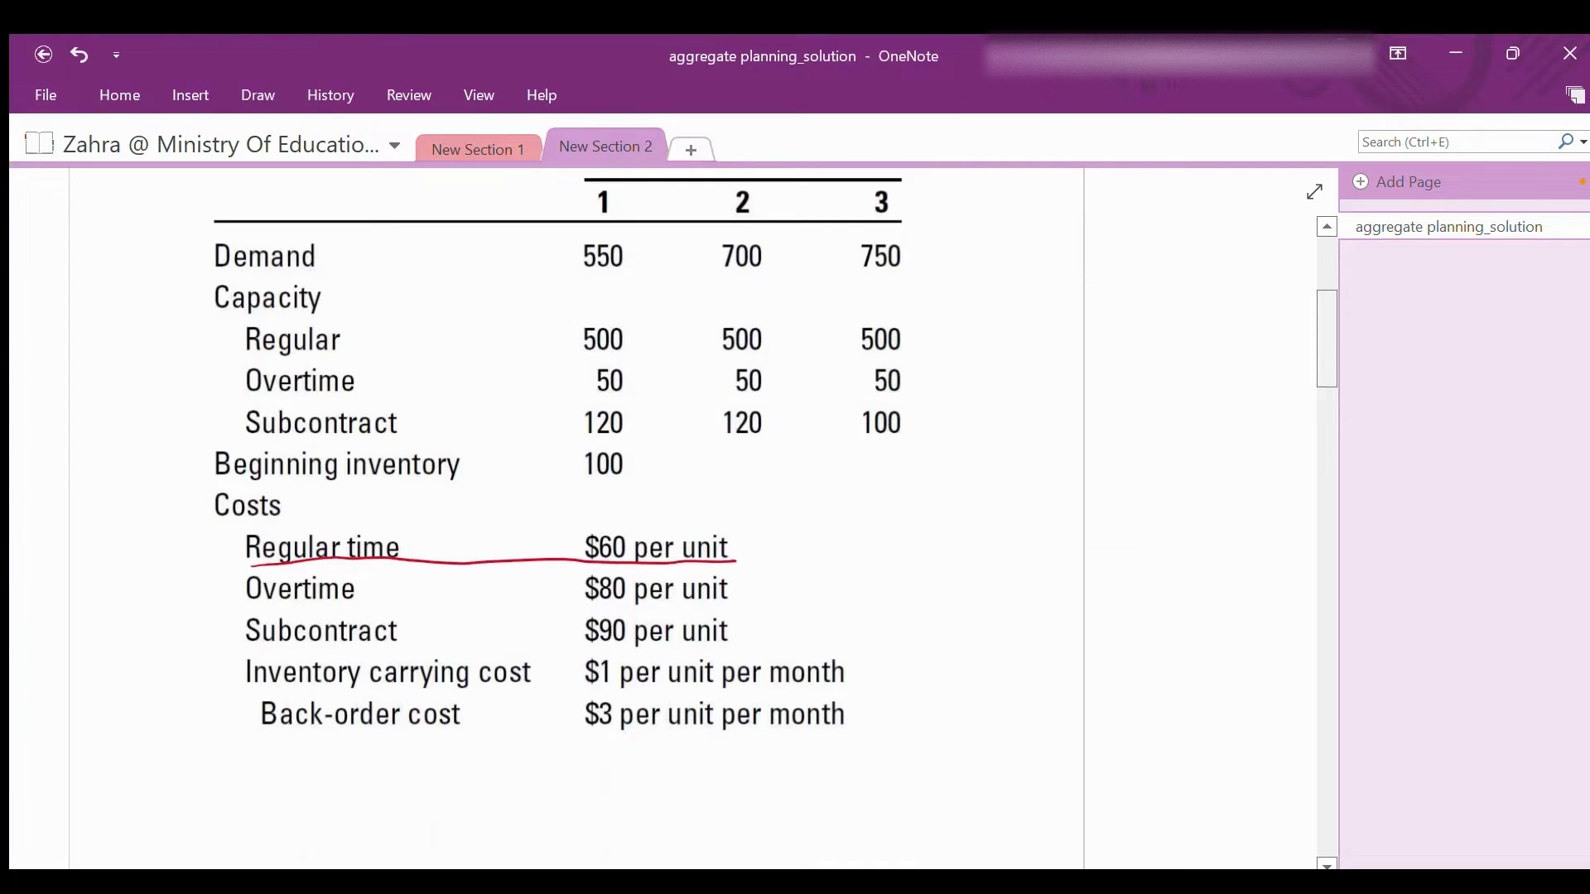
{"action": "scroll", "coordinate": [576, 529], "scroll_direction": "down", "scroll_amount": 5}
{"action": "mouse_move", "coordinate": [500, 232]}
{"action": "left_mouse_down"}
{"action": "mouse_move", "coordinate": [457, 231]}
{"action": "mouse_move", "coordinate": [441, 253]}
{"action": "mouse_move", "coordinate": [492, 264]}
{"action": "mouse_move", "coordinate": [519, 248]}
{"action": "mouse_move", "coordinate": [488, 234]}
{"action": "left_mouse_up"}
{"action": "mouse_move", "coordinate": [227, 461]}
{"action": "left_mouse_down"}
{"action": "mouse_move", "coordinate": [219, 494]}
{"action": "mouse_move", "coordinate": [227, 460]}
{"action": "left_mouse_up"}
{"action": "left_click_drag", "start_coordinate": [504, 371], "coordinate": [502, 383]}
{"action": "left_click", "coordinate": [516, 374]}
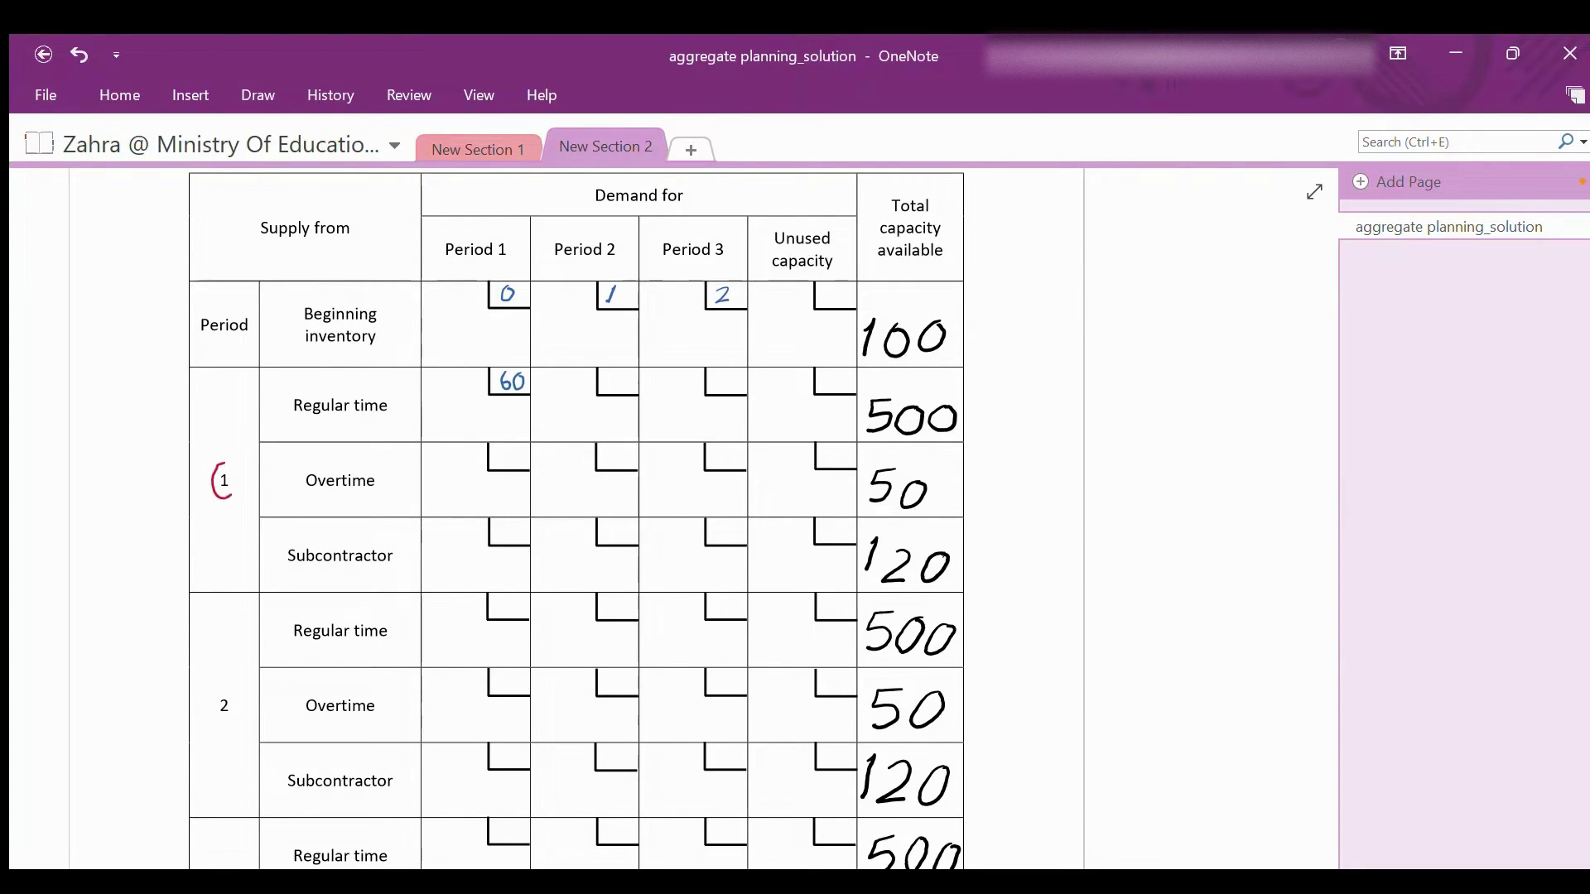
Circle the matching supply and demand periods, and handwrite 61 and 62 in the period 1 Regular time row under Periods 2 and 3
{"action": "mouse_move", "coordinate": [580, 233]}
{"action": "left_mouse_down"}
{"action": "mouse_move", "coordinate": [589, 269]}
{"action": "mouse_move", "coordinate": [578, 232]}
{"action": "left_mouse_up"}
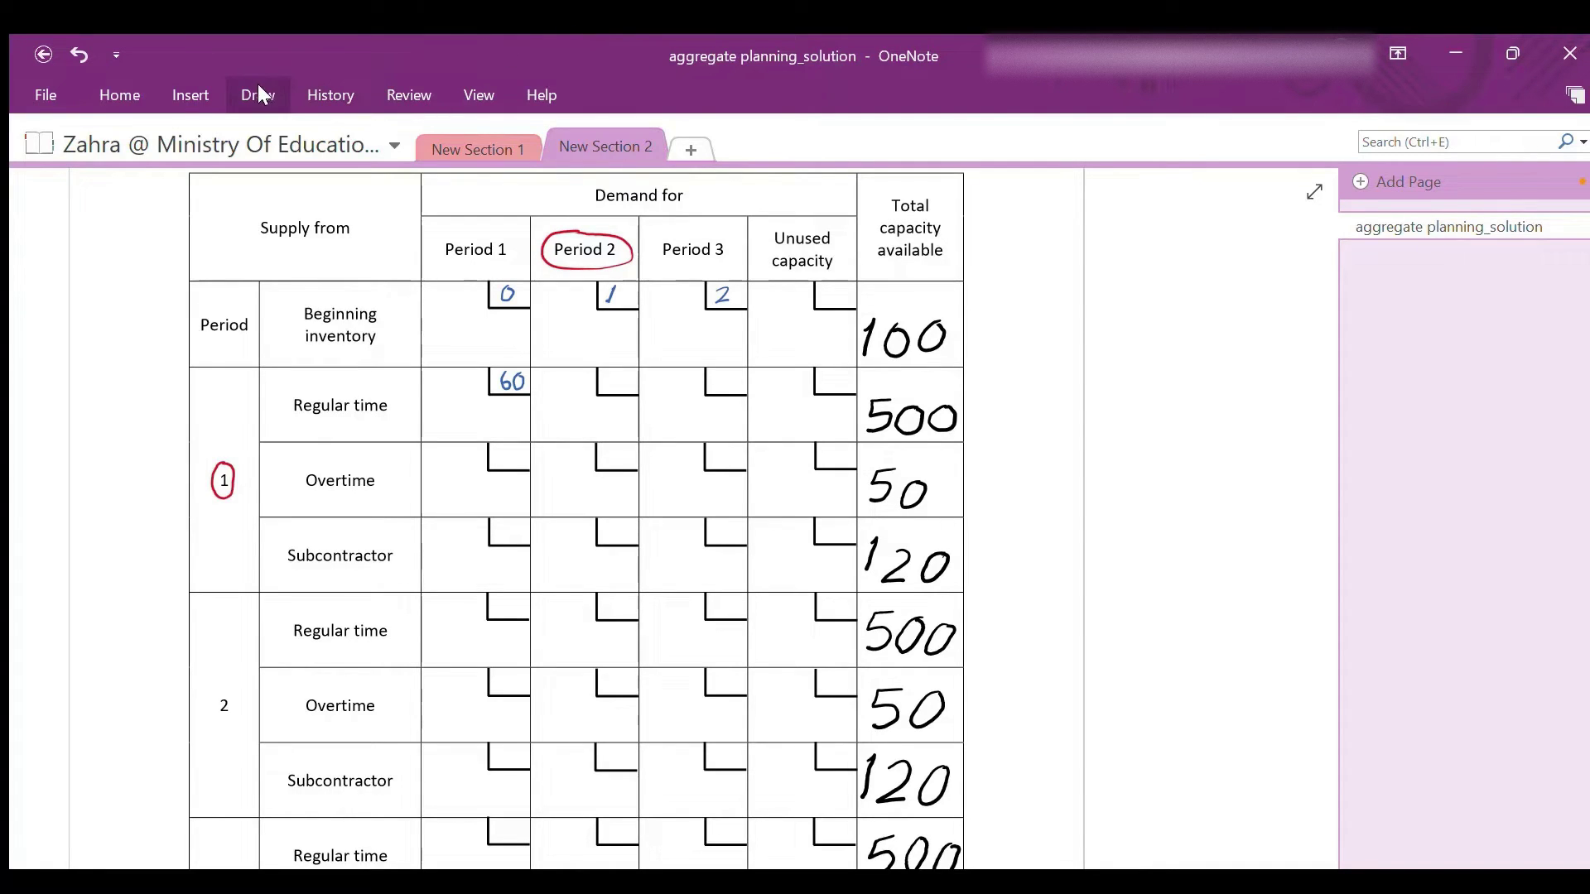
{"action": "left_click_drag", "start_coordinate": [618, 372], "coordinate": [611, 383]}
{"action": "left_click_drag", "start_coordinate": [628, 374], "coordinate": [627, 383]}
{"action": "left_click_drag", "start_coordinate": [627, 382], "coordinate": [626, 390]}
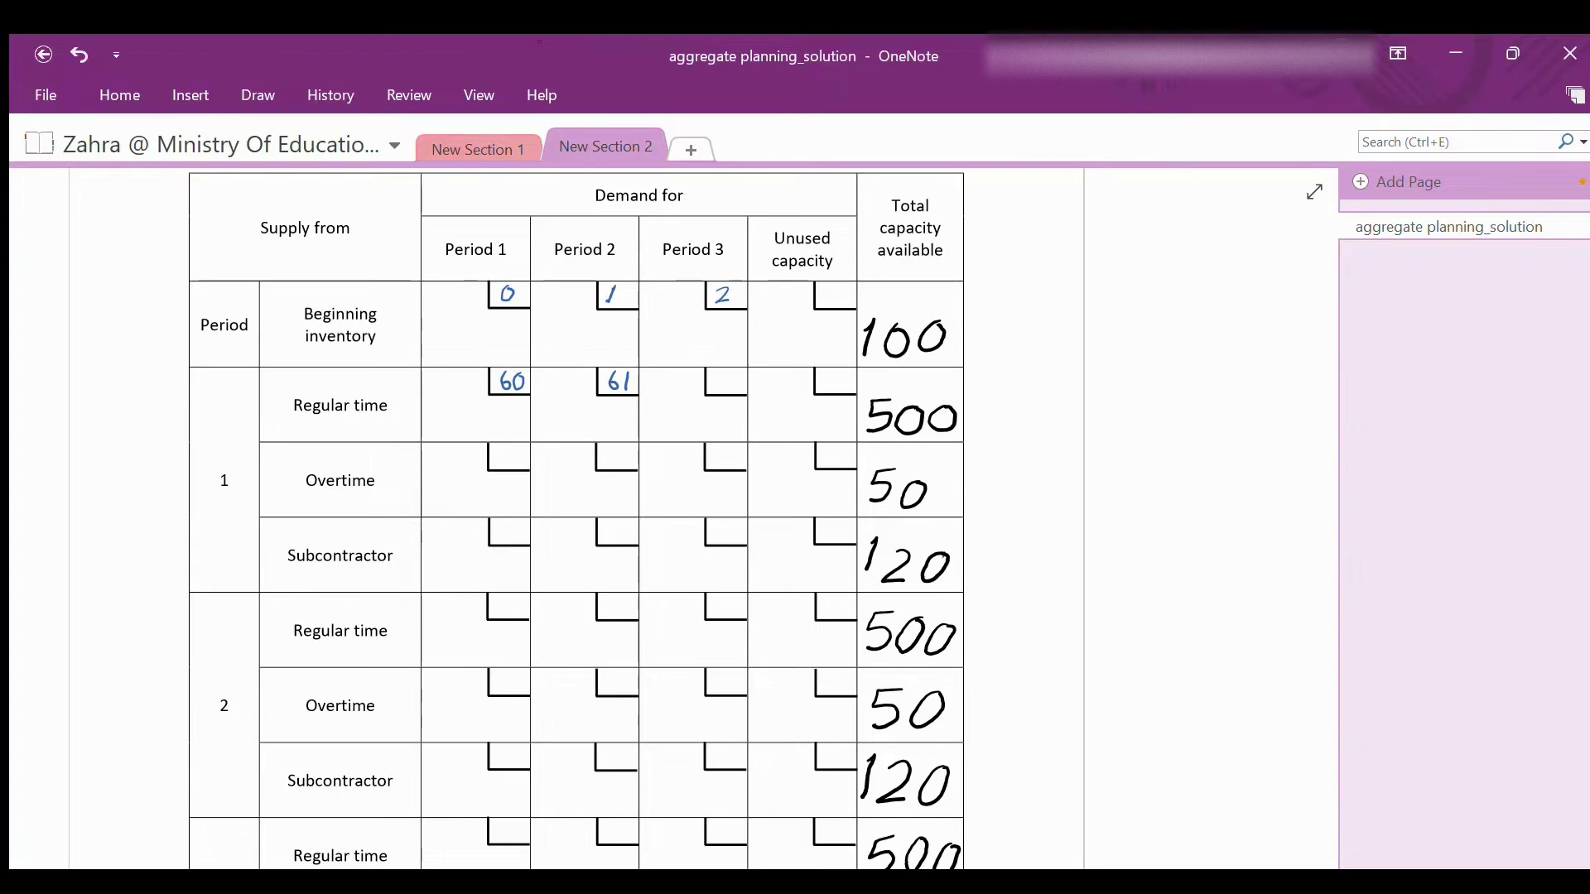
{"action": "mouse_move", "coordinate": [225, 465]}
{"action": "left_mouse_down"}
{"action": "mouse_move", "coordinate": [214, 487]}
{"action": "mouse_move", "coordinate": [225, 465]}
{"action": "left_mouse_up"}
{"action": "mouse_move", "coordinate": [687, 233]}
{"action": "left_mouse_down"}
{"action": "mouse_move", "coordinate": [663, 266]}
{"action": "mouse_move", "coordinate": [691, 232]}
{"action": "left_mouse_up"}
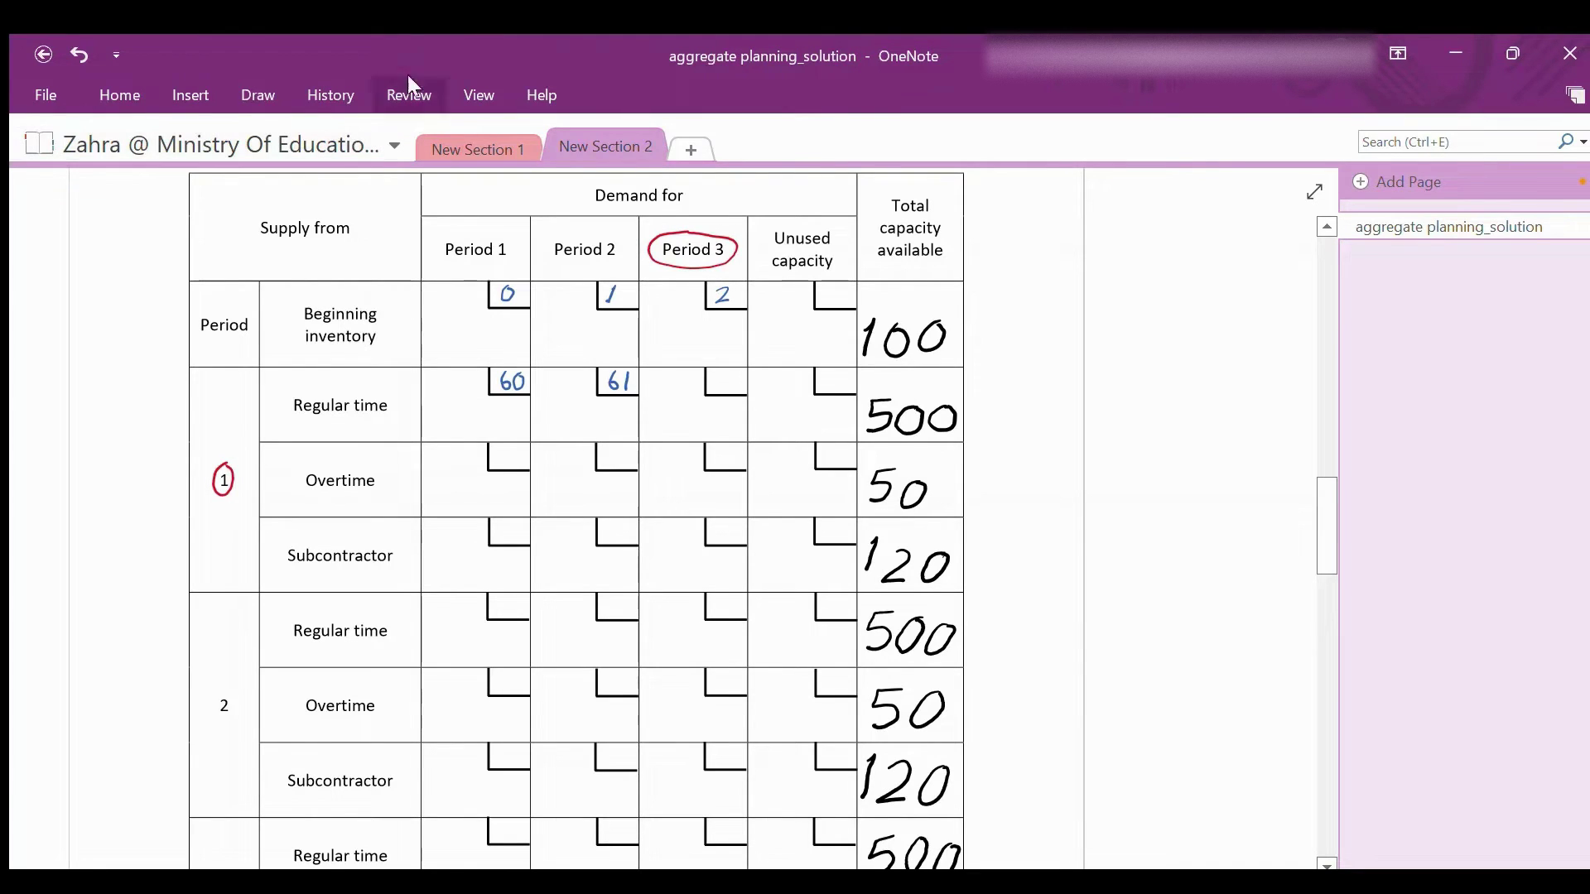
{"action": "left_click_drag", "start_coordinate": [724, 372], "coordinate": [741, 389]}
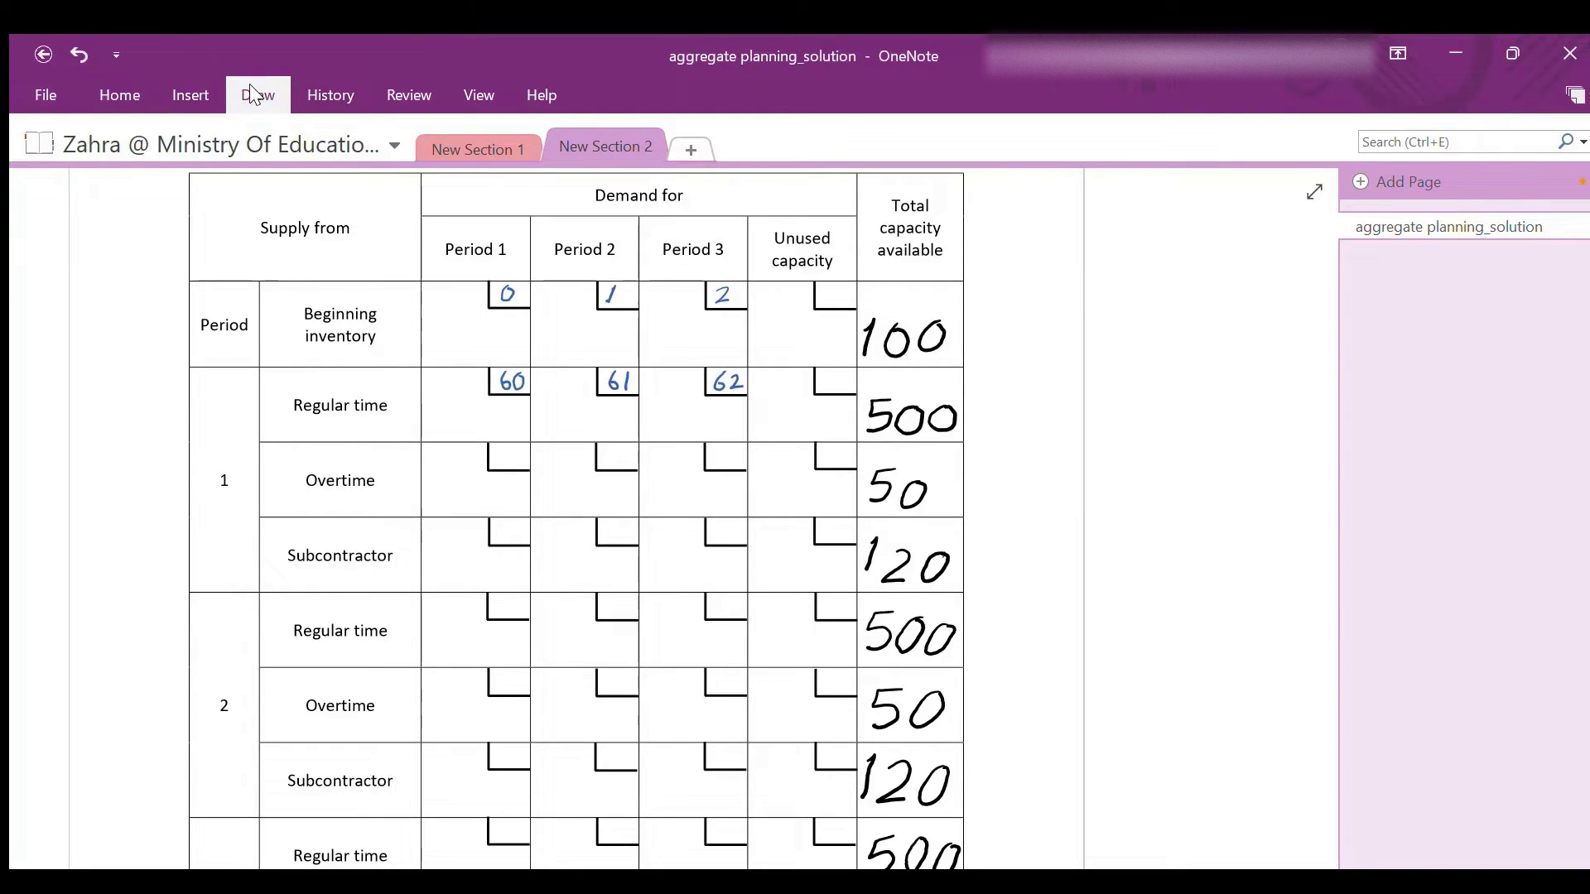
Mark the overtime cost, row and period 1 labels, and handwrite 80 in the period 1 Overtime row under Period 1
{"action": "left_click_drag", "start_coordinate": [246, 387], "coordinate": [735, 383]}
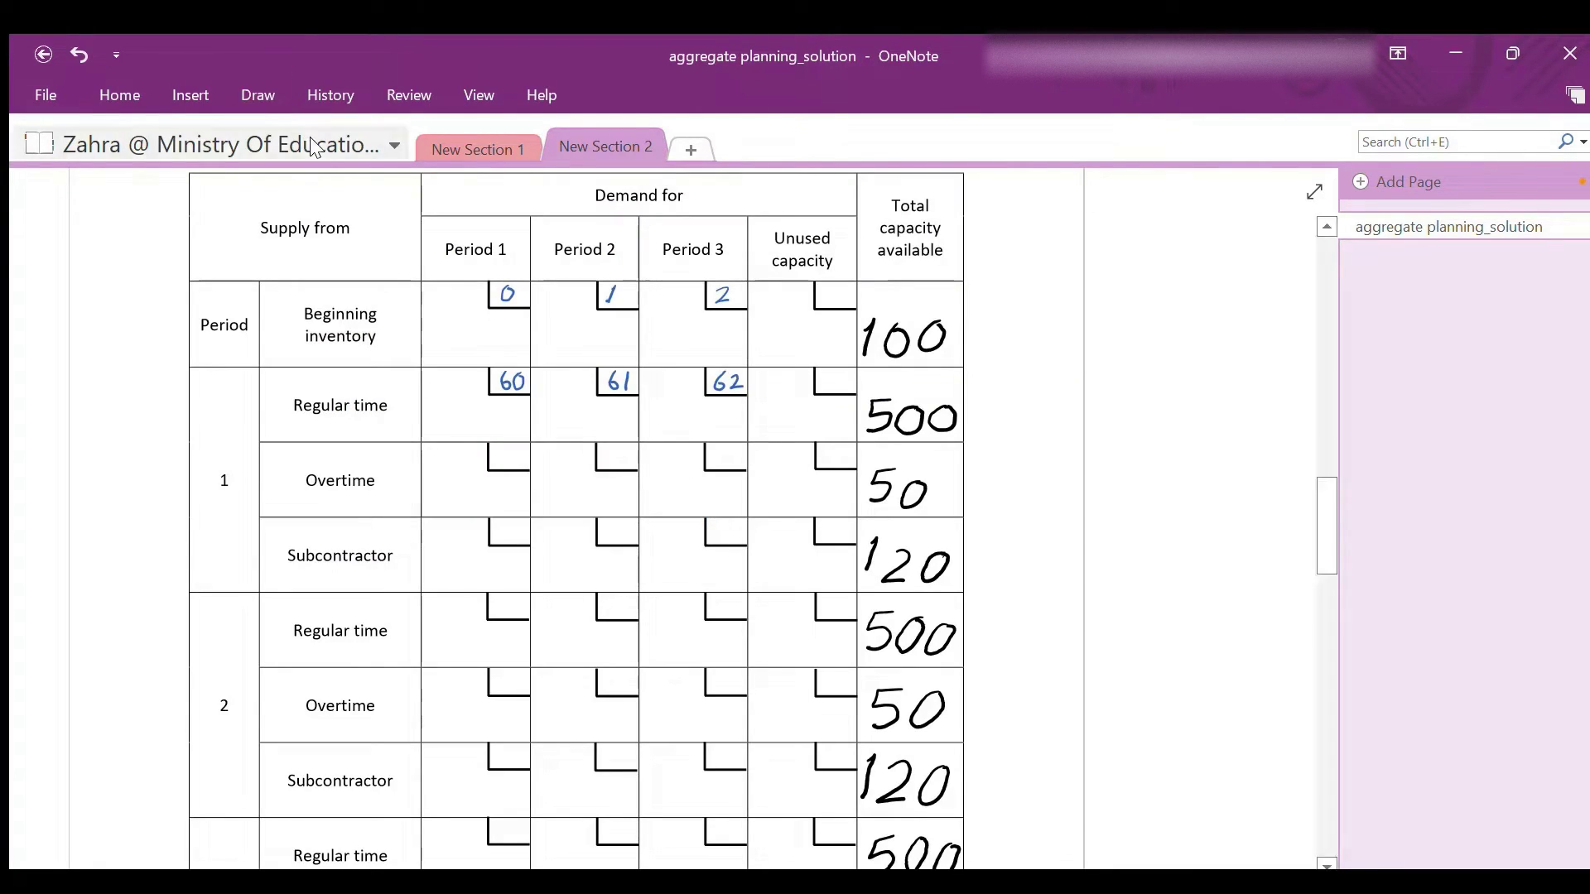
{"action": "mouse_move", "coordinate": [356, 466]}
{"action": "left_mouse_down"}
{"action": "mouse_move", "coordinate": [334, 495]}
{"action": "mouse_move", "coordinate": [371, 467]}
{"action": "left_mouse_up"}
{"action": "mouse_move", "coordinate": [227, 470]}
{"action": "left_mouse_down"}
{"action": "mouse_move", "coordinate": [216, 492]}
{"action": "mouse_move", "coordinate": [231, 471]}
{"action": "left_mouse_up"}
{"action": "mouse_move", "coordinate": [470, 231]}
{"action": "left_mouse_down"}
{"action": "mouse_move", "coordinate": [439, 262]}
{"action": "mouse_move", "coordinate": [520, 242]}
{"action": "mouse_move", "coordinate": [495, 234]}
{"action": "left_mouse_up"}
{"action": "left_click_drag", "start_coordinate": [505, 448], "coordinate": [499, 465]}
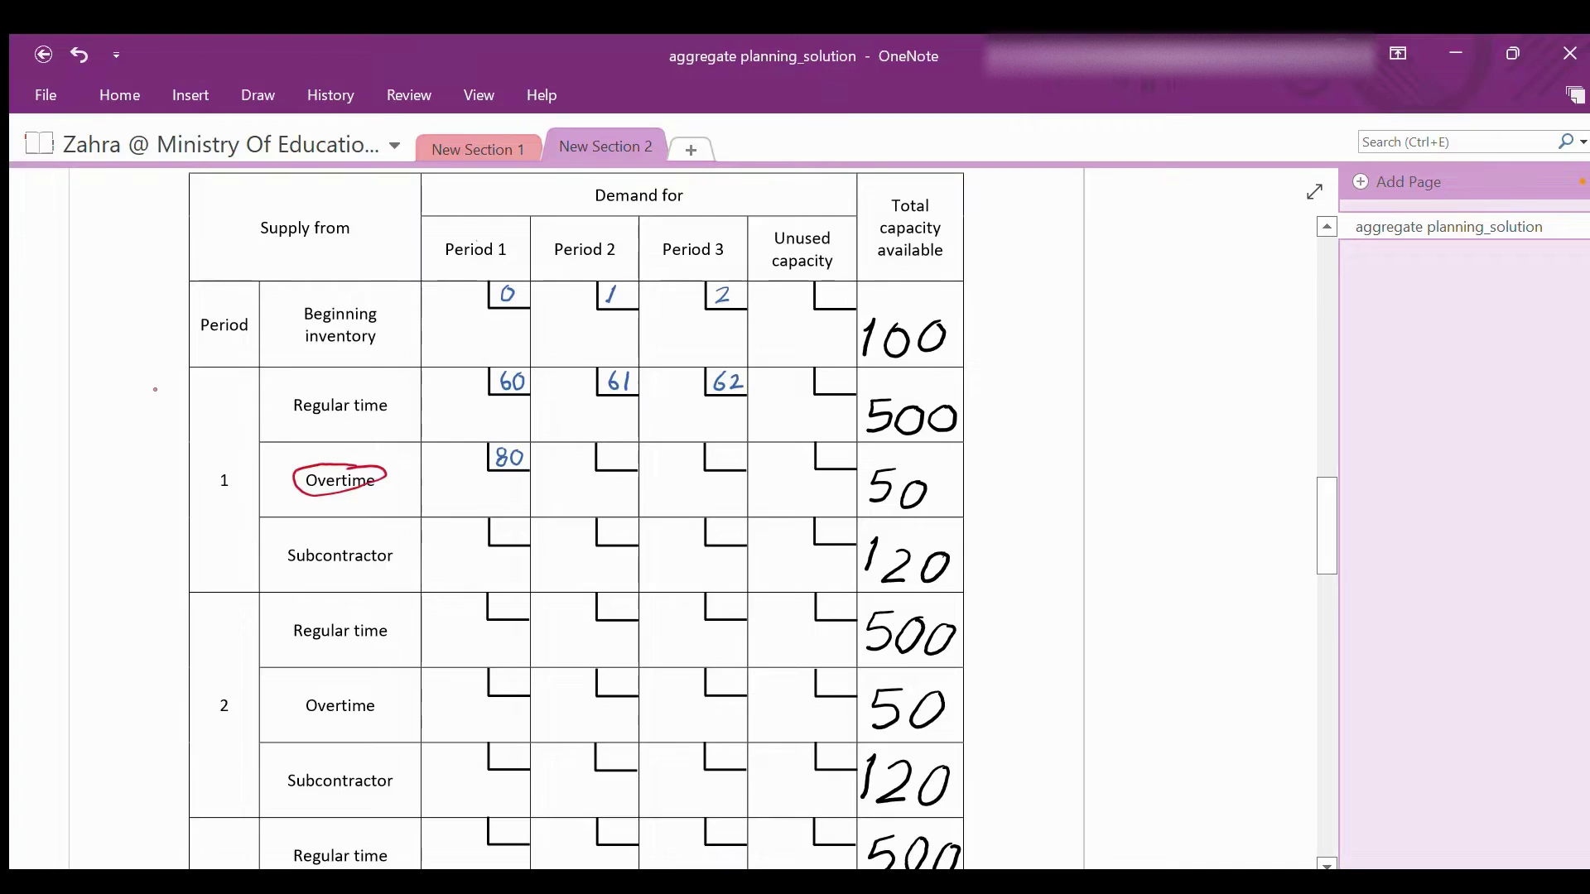
Circle the matching supply and demand periods, and handwrite 81 and 82 in the period 1 Overtime row under Periods 2 and 3
{"action": "mouse_move", "coordinate": [224, 464]}
{"action": "left_mouse_down"}
{"action": "mouse_move", "coordinate": [218, 497]}
{"action": "mouse_move", "coordinate": [217, 465]}
{"action": "left_mouse_up"}
{"action": "mouse_move", "coordinate": [560, 236]}
{"action": "left_mouse_down"}
{"action": "mouse_move", "coordinate": [541, 261]}
{"action": "mouse_move", "coordinate": [631, 242]}
{"action": "mouse_move", "coordinate": [554, 238]}
{"action": "left_mouse_up"}
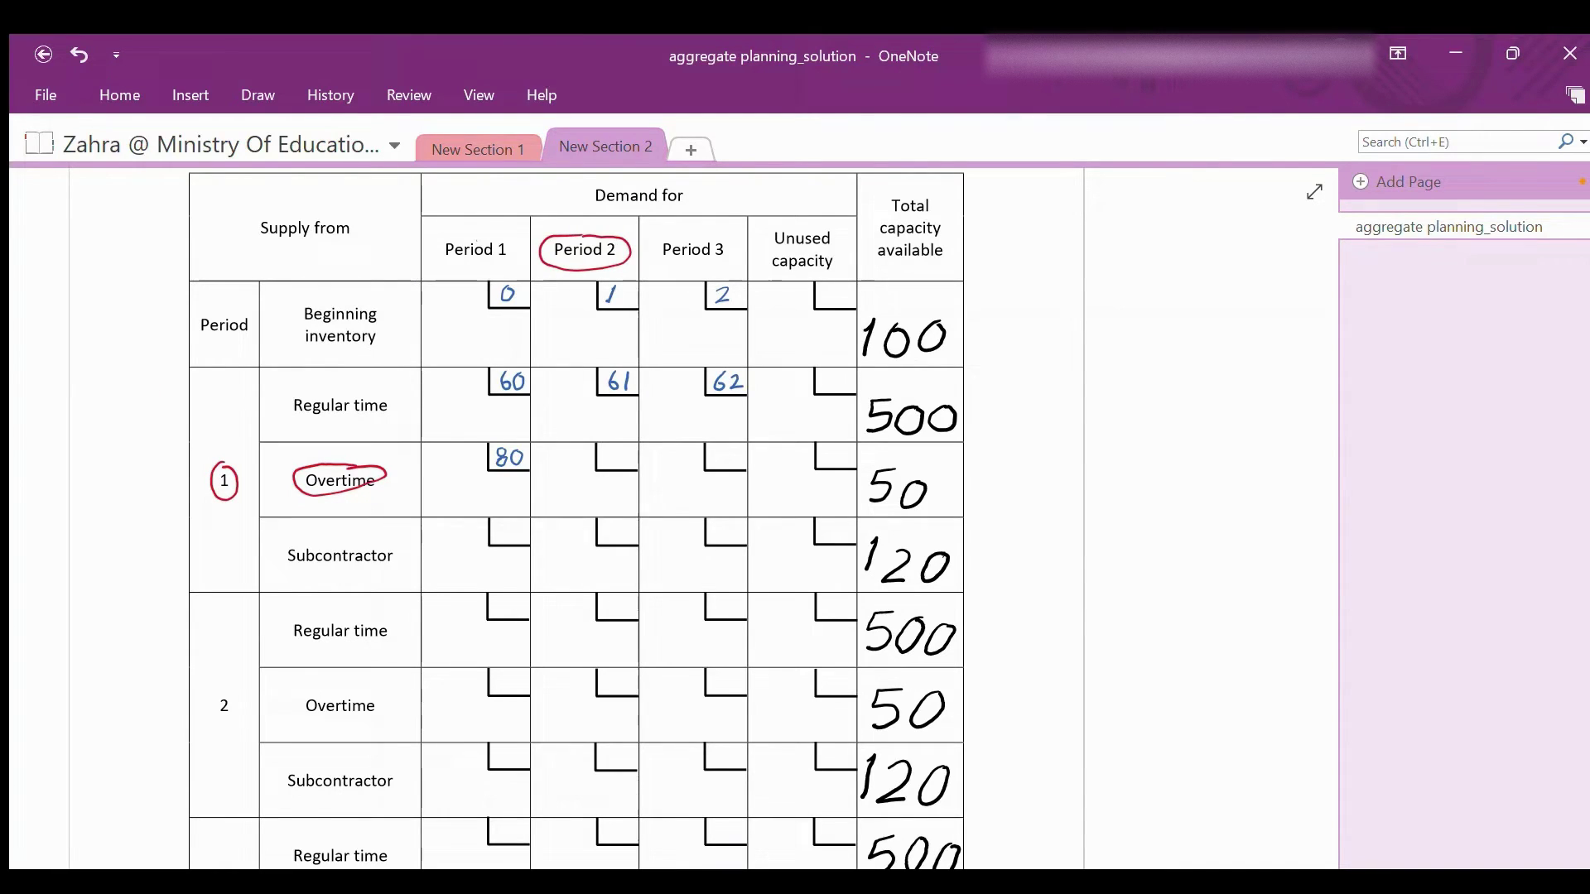
{"action": "left_click_drag", "start_coordinate": [615, 450], "coordinate": [610, 458]}
{"action": "left_click_drag", "start_coordinate": [626, 449], "coordinate": [623, 466]}
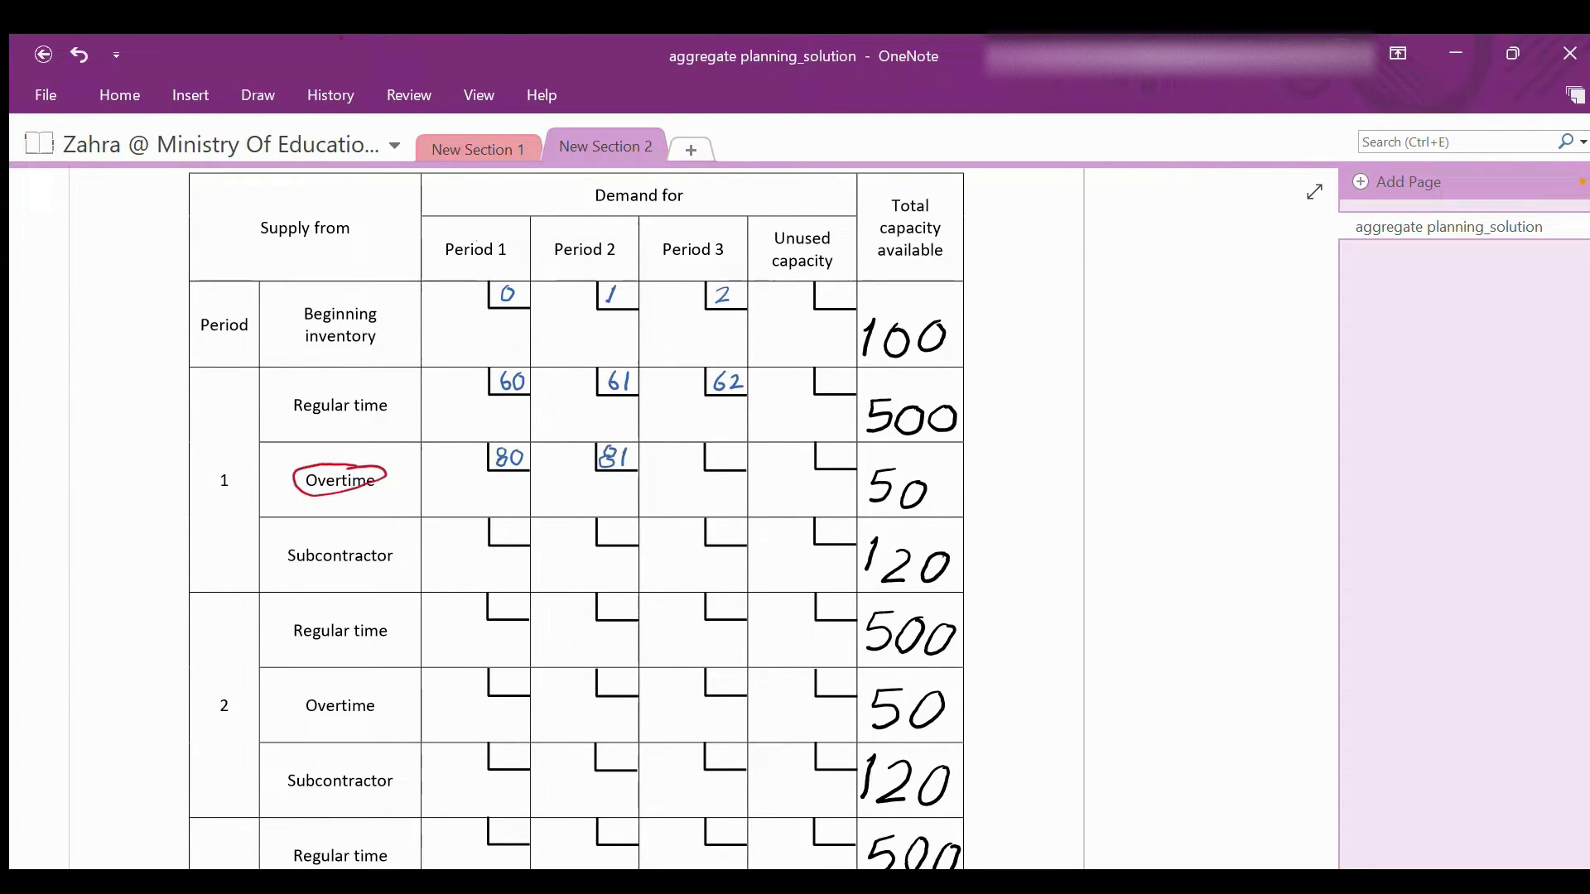
{"action": "mouse_move", "coordinate": [221, 464]}
{"action": "left_mouse_down"}
{"action": "mouse_move", "coordinate": [234, 487]}
{"action": "mouse_move", "coordinate": [217, 465]}
{"action": "left_mouse_up"}
{"action": "mouse_move", "coordinate": [648, 253]}
{"action": "left_mouse_down"}
{"action": "mouse_move", "coordinate": [694, 235]}
{"action": "mouse_move", "coordinate": [662, 269]}
{"action": "mouse_move", "coordinate": [700, 233]}
{"action": "left_mouse_up"}
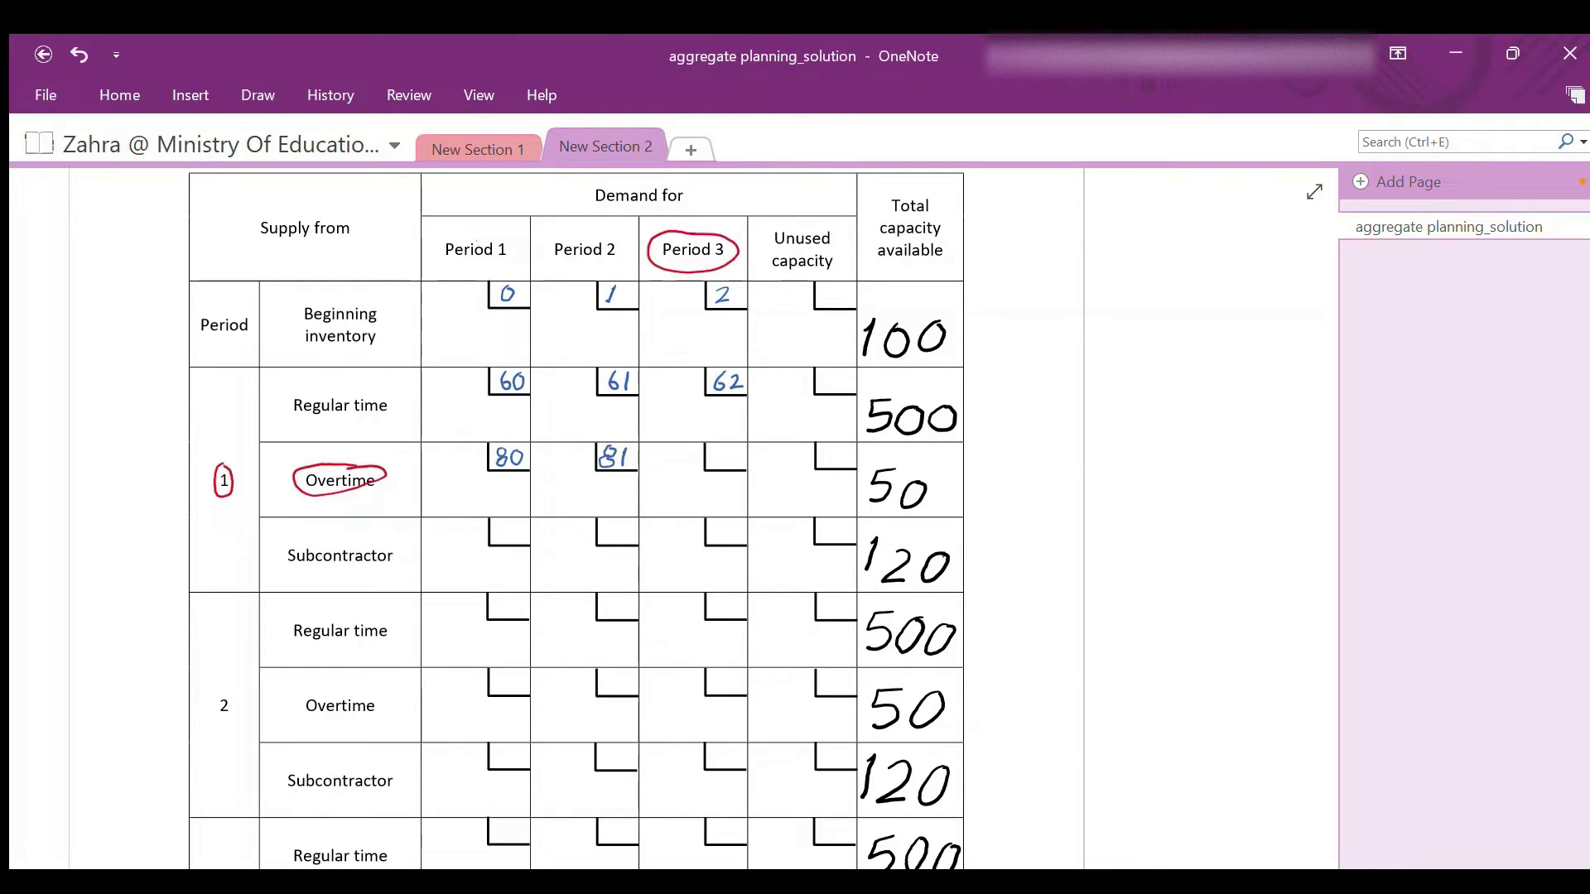
{"action": "left_click", "coordinate": [237, 92]}
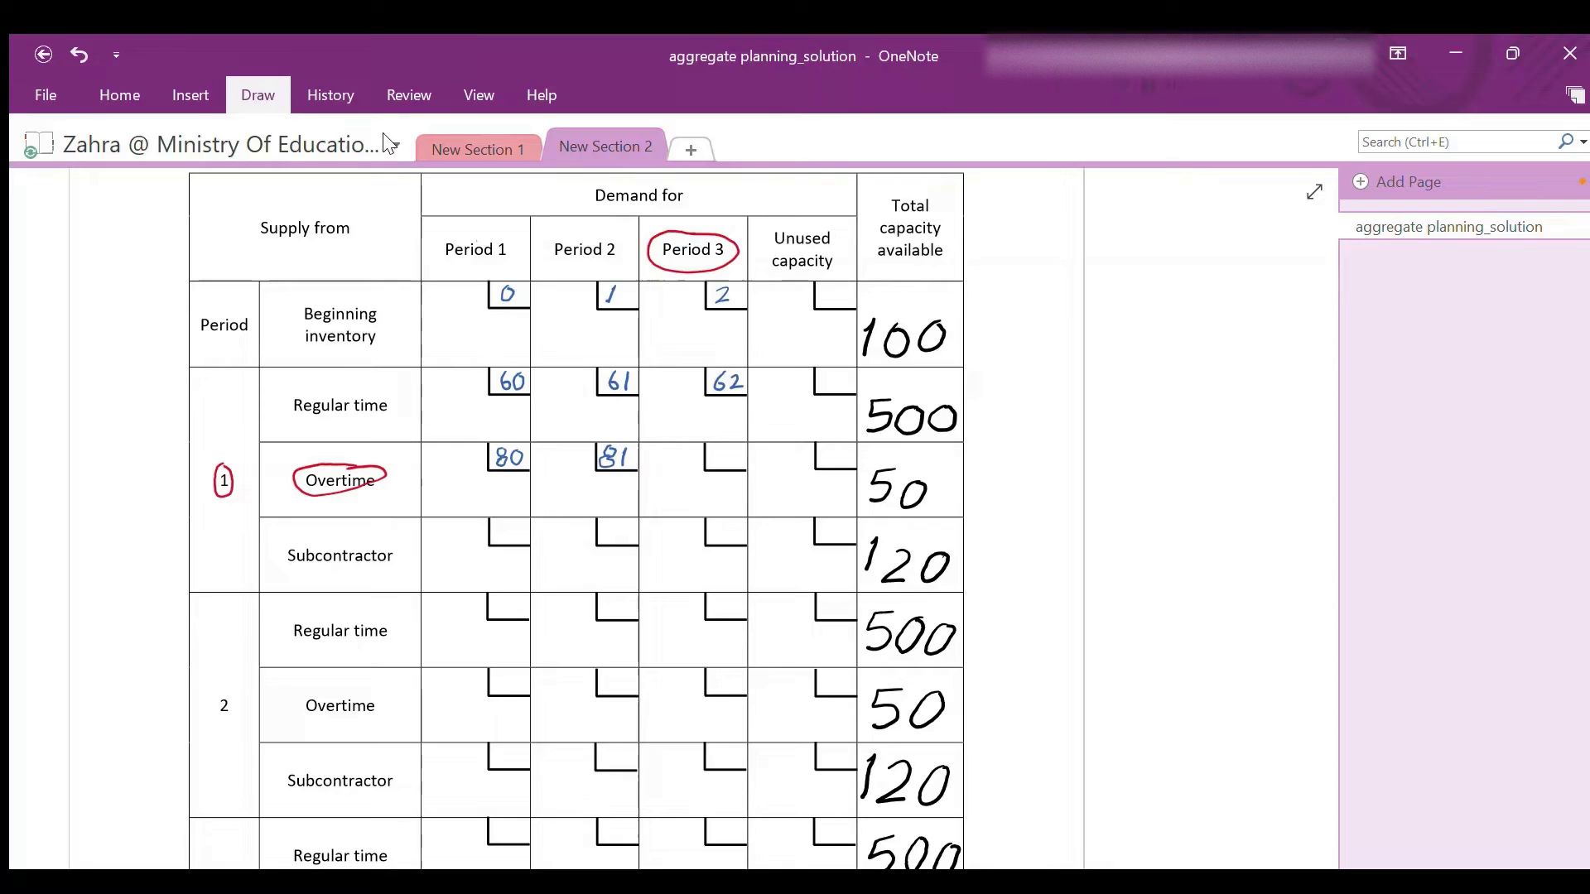
{"action": "mouse_move", "coordinate": [721, 448]}
{"action": "left_mouse_down"}
{"action": "mouse_move", "coordinate": [729, 471]}
{"action": "mouse_move", "coordinate": [745, 466]}
{"action": "left_mouse_up"}
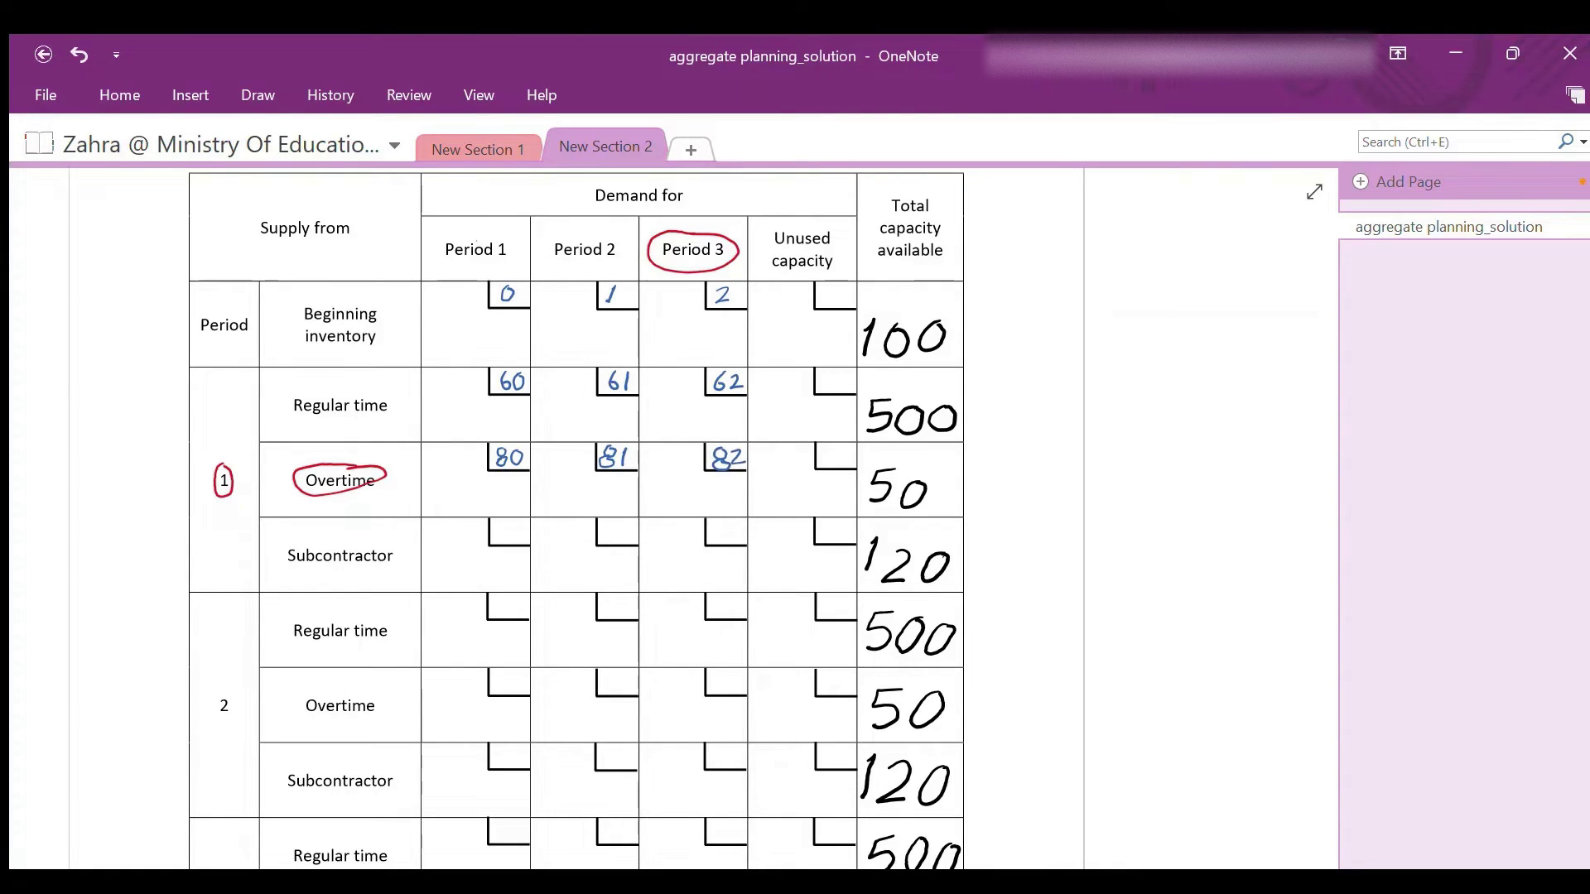
Mark the $90 subcontract cost, row and period 1 labels, and handwrite 90 in the period 1 Subcontractor row under Period 1
{"action": "left_click_drag", "start_coordinate": [247, 347], "coordinate": [728, 347]}
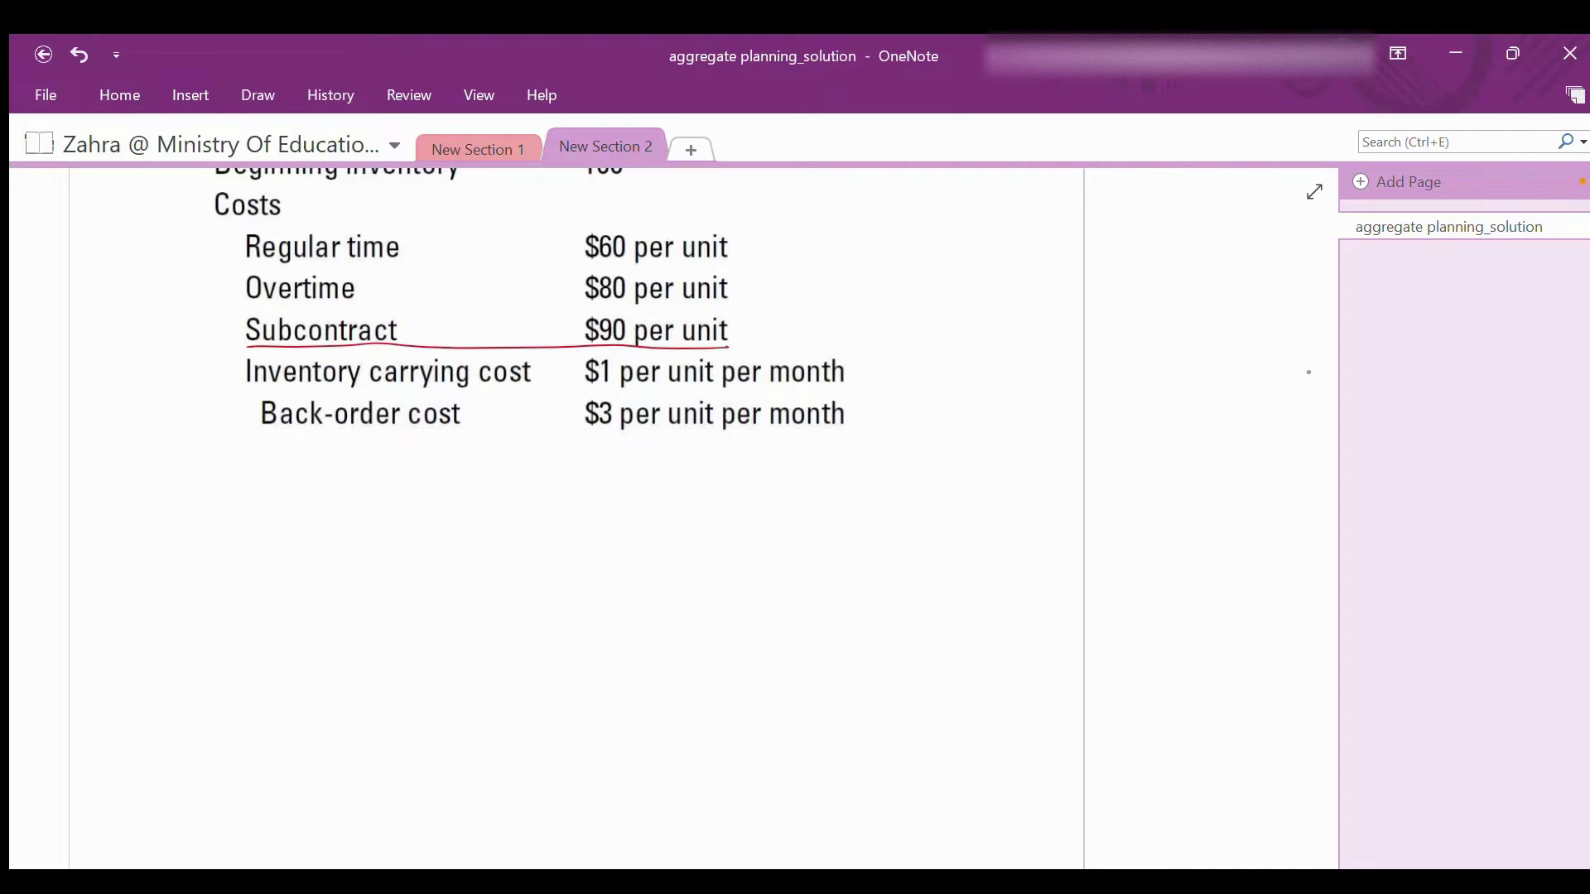
{"action": "scroll", "coordinate": [576, 517], "scroll_direction": "down", "scroll_amount": 10}
{"action": "mouse_move", "coordinate": [345, 533]}
{"action": "left_mouse_down"}
{"action": "mouse_move", "coordinate": [298, 535]}
{"action": "mouse_move", "coordinate": [365, 565]}
{"action": "mouse_move", "coordinate": [356, 534]}
{"action": "left_mouse_up"}
{"action": "mouse_move", "coordinate": [224, 460]}
{"action": "left_mouse_down"}
{"action": "mouse_move", "coordinate": [217, 488]}
{"action": "mouse_move", "coordinate": [233, 465]}
{"action": "left_mouse_up"}
{"action": "mouse_move", "coordinate": [487, 228]}
{"action": "left_mouse_down"}
{"action": "mouse_move", "coordinate": [457, 227]}
{"action": "mouse_move", "coordinate": [502, 259]}
{"action": "left_mouse_up"}
{"action": "left_click_drag", "start_coordinate": [504, 516], "coordinate": [500, 538]}
{"action": "left_click_drag", "start_coordinate": [518, 519], "coordinate": [518, 519]}
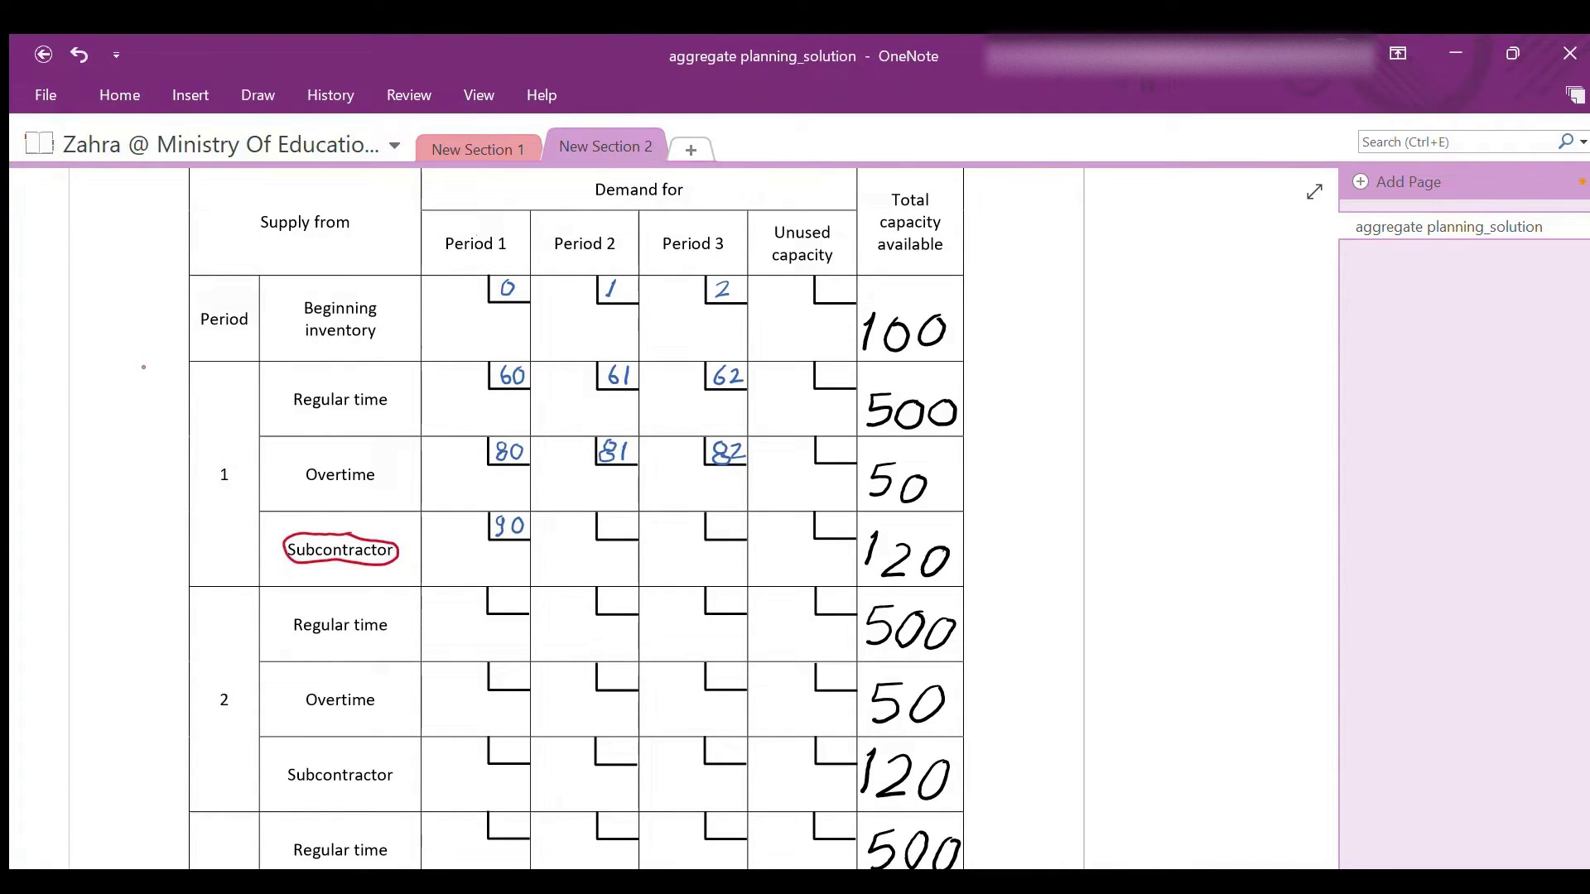
Circle the matching supply and demand periods, and handwrite 91 and 92 in the period 1 Subcontractor row under Periods 2 and 3
{"action": "mouse_move", "coordinate": [222, 460]}
{"action": "left_mouse_down"}
{"action": "mouse_move", "coordinate": [215, 482]}
{"action": "mouse_move", "coordinate": [234, 487]}
{"action": "mouse_move", "coordinate": [227, 460]}
{"action": "left_mouse_up"}
{"action": "mouse_move", "coordinate": [588, 228]}
{"action": "left_mouse_down"}
{"action": "mouse_move", "coordinate": [541, 239]}
{"action": "mouse_move", "coordinate": [629, 253]}
{"action": "mouse_move", "coordinate": [614, 231]}
{"action": "left_mouse_up"}
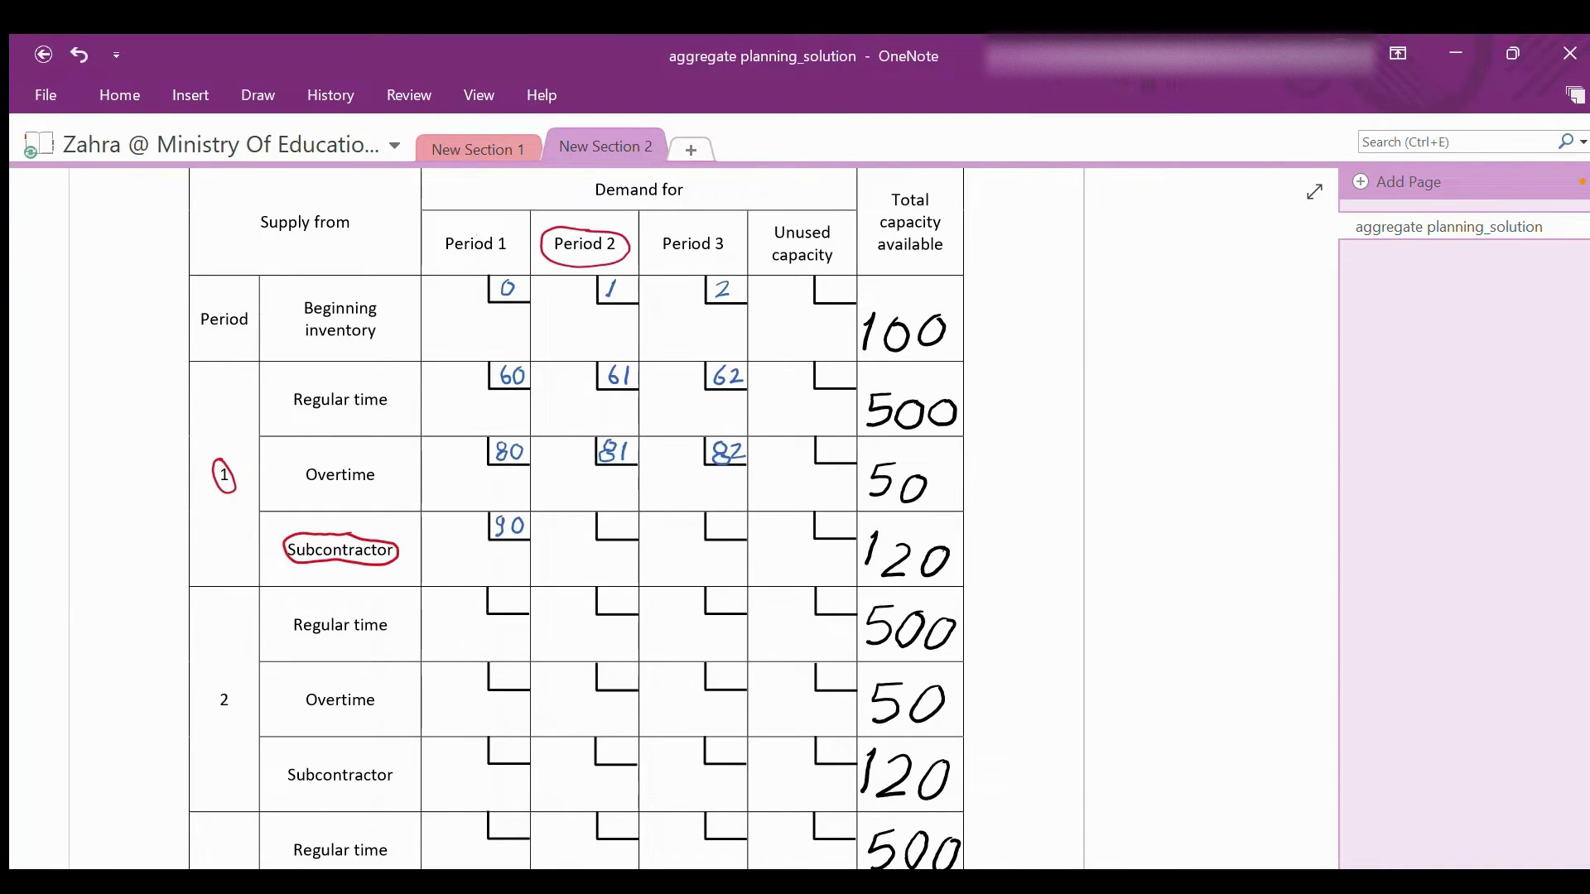
{"action": "left_click_drag", "start_coordinate": [605, 527], "coordinate": [627, 535]}
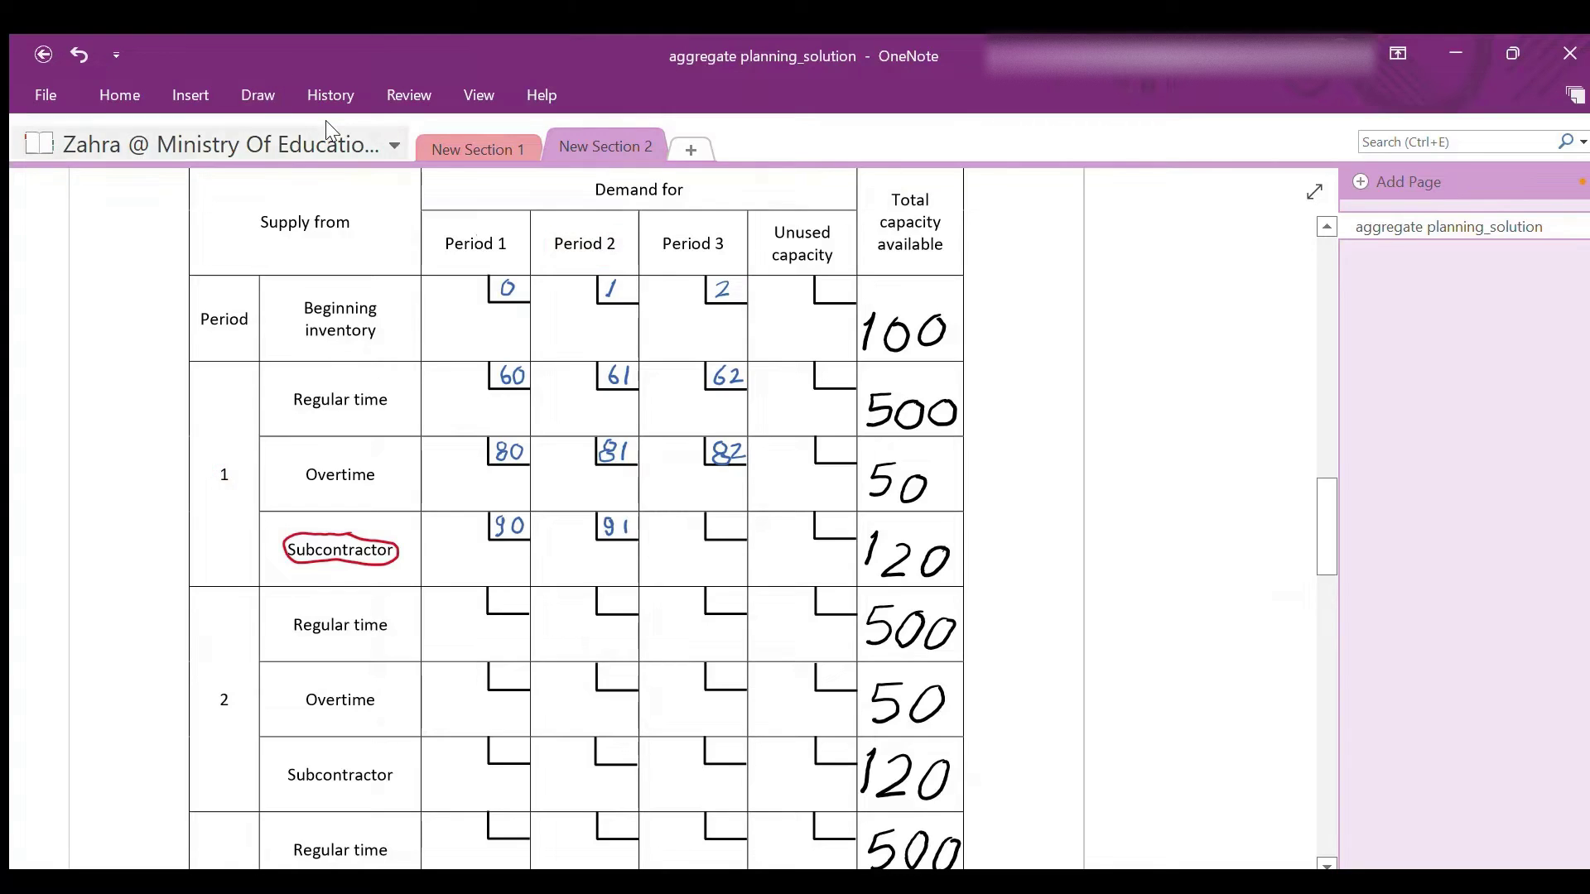
{"action": "mouse_move", "coordinate": [227, 455]}
{"action": "left_mouse_down"}
{"action": "mouse_move", "coordinate": [235, 488]}
{"action": "mouse_move", "coordinate": [222, 455]}
{"action": "left_mouse_up"}
{"action": "mouse_move", "coordinate": [687, 227]}
{"action": "left_mouse_down"}
{"action": "mouse_move", "coordinate": [649, 251]}
{"action": "mouse_move", "coordinate": [737, 250]}
{"action": "mouse_move", "coordinate": [687, 227]}
{"action": "left_mouse_up"}
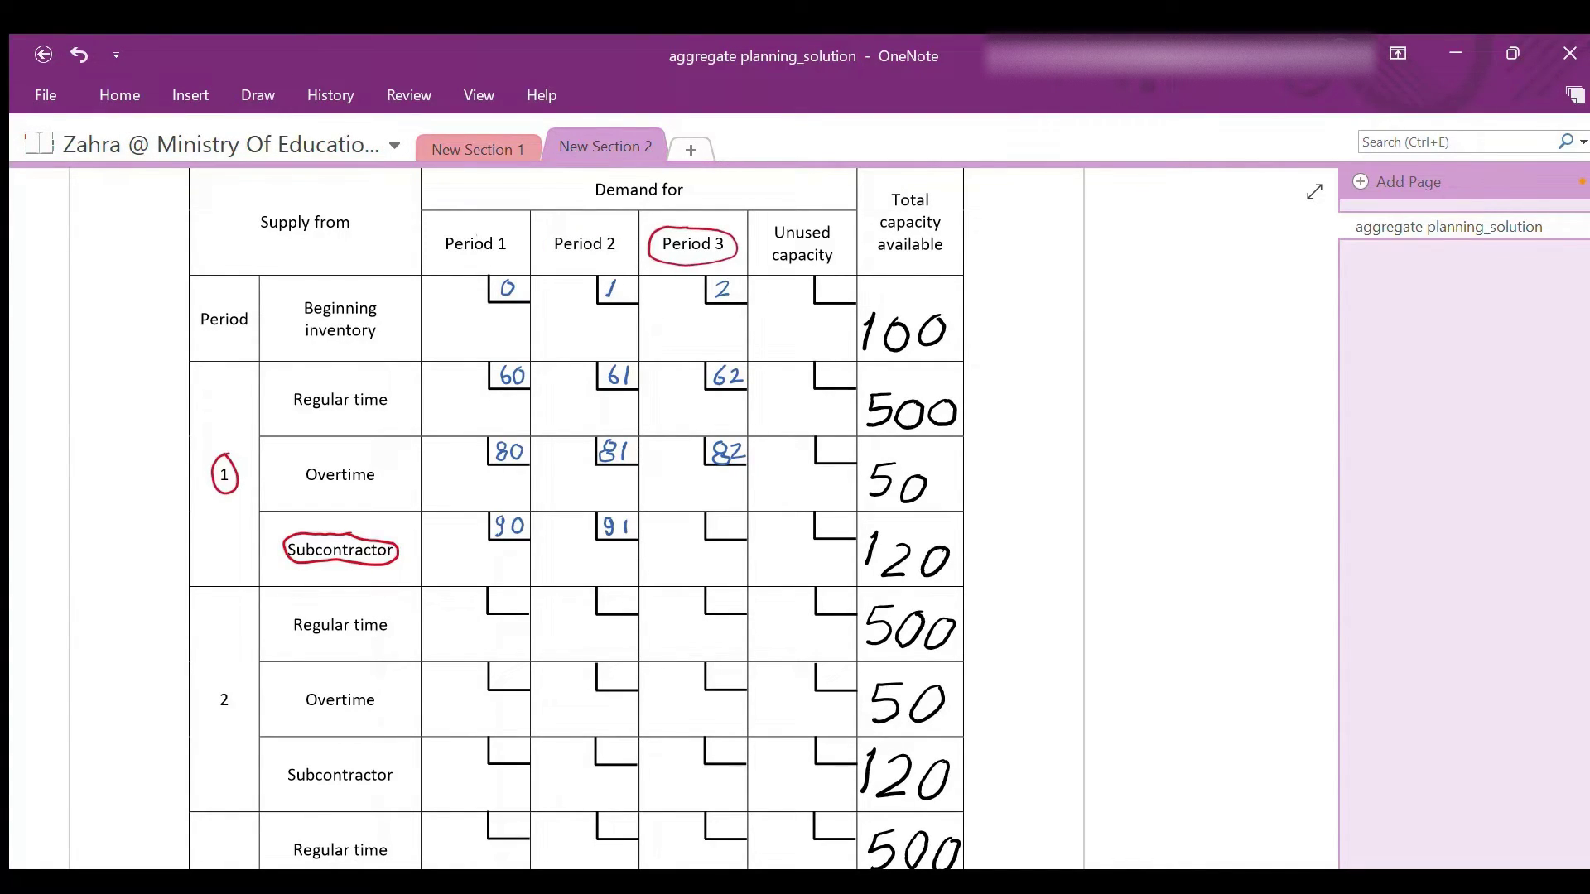
{"action": "left_click", "coordinate": [253, 92]}
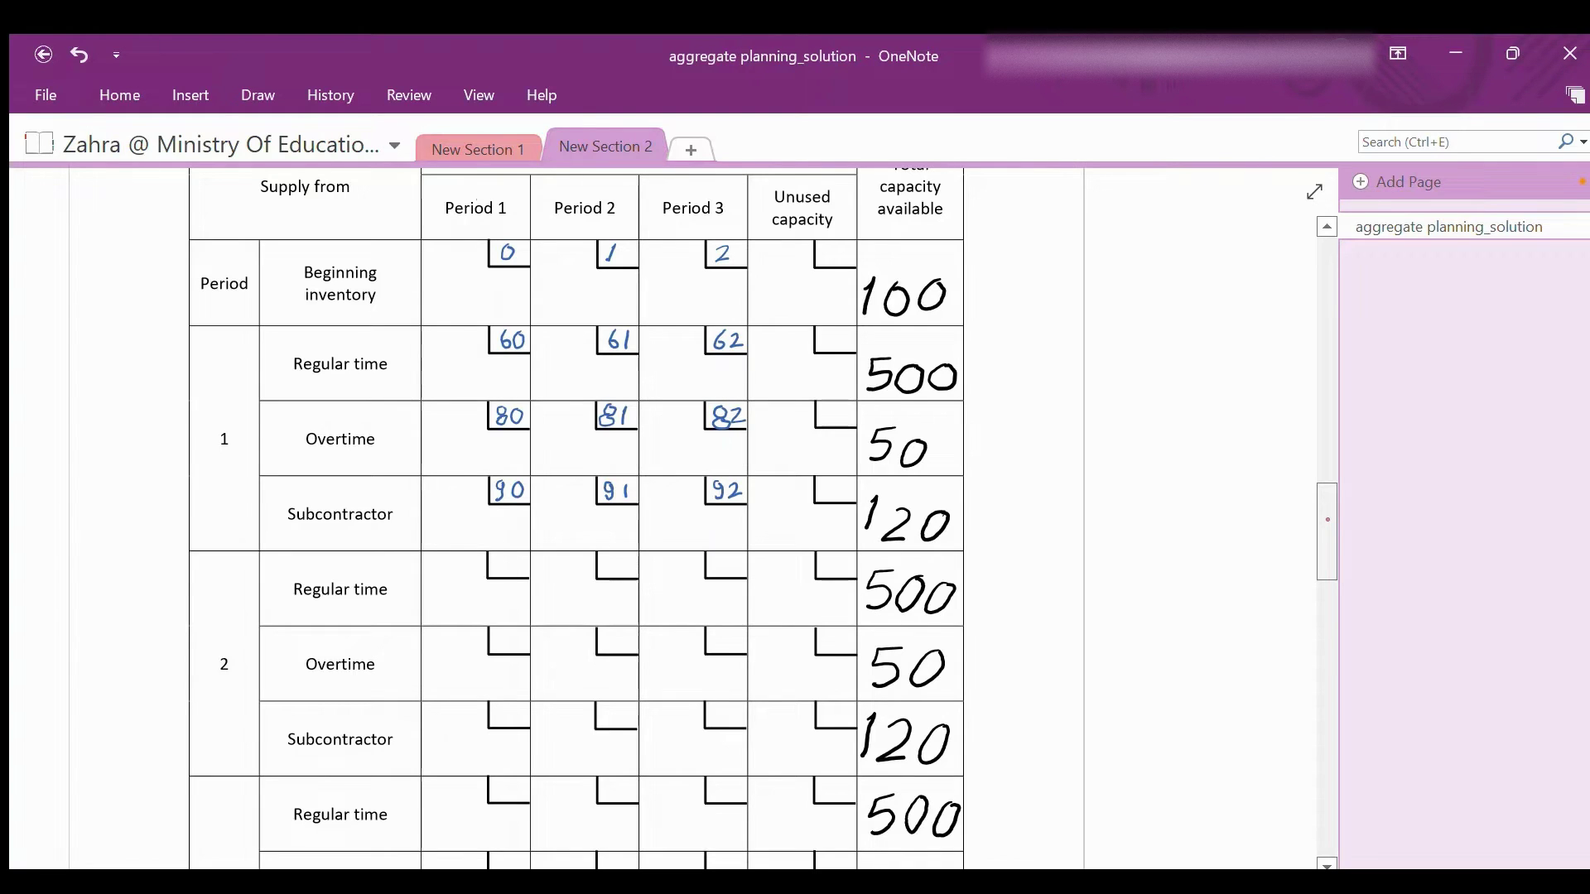
Circle Regular time, supply period 2 and demand Period 1, and handwrite the back-order unit cost 63 in their shared cell
{"action": "mouse_move", "coordinate": [350, 569]}
{"action": "left_mouse_down"}
{"action": "mouse_move", "coordinate": [397, 608]}
{"action": "mouse_move", "coordinate": [343, 568]}
{"action": "left_mouse_up"}
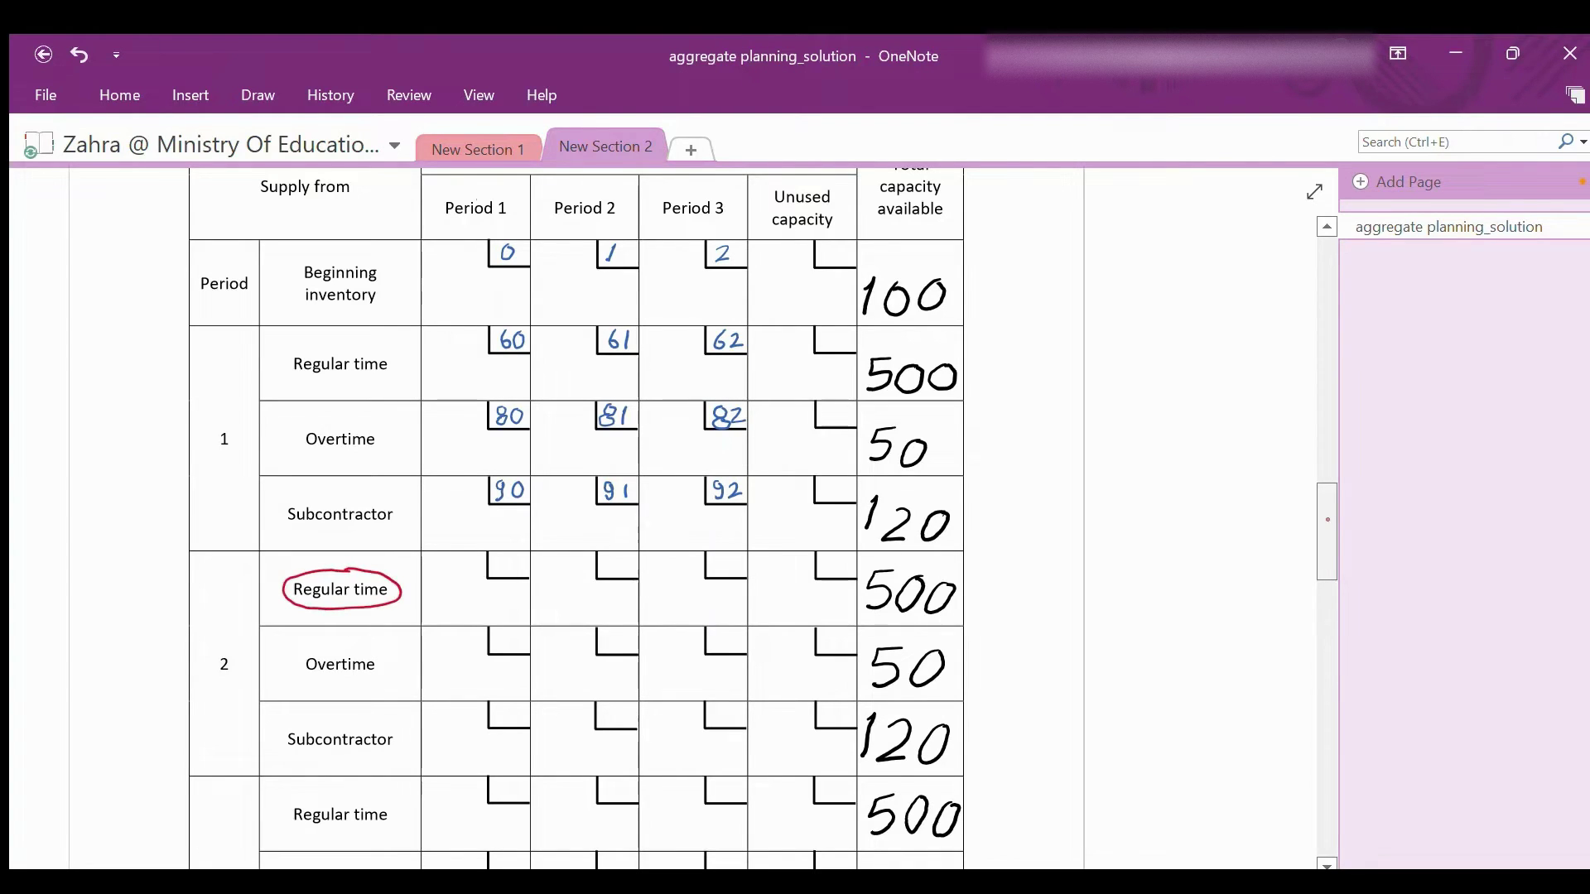
{"action": "mouse_move", "coordinate": [222, 647]}
{"action": "left_mouse_down"}
{"action": "mouse_move", "coordinate": [225, 685]}
{"action": "mouse_move", "coordinate": [221, 649]}
{"action": "left_mouse_up"}
{"action": "mouse_move", "coordinate": [489, 185]}
{"action": "left_mouse_down"}
{"action": "mouse_move", "coordinate": [428, 199]}
{"action": "mouse_move", "coordinate": [519, 209]}
{"action": "mouse_move", "coordinate": [464, 184]}
{"action": "left_mouse_up"}
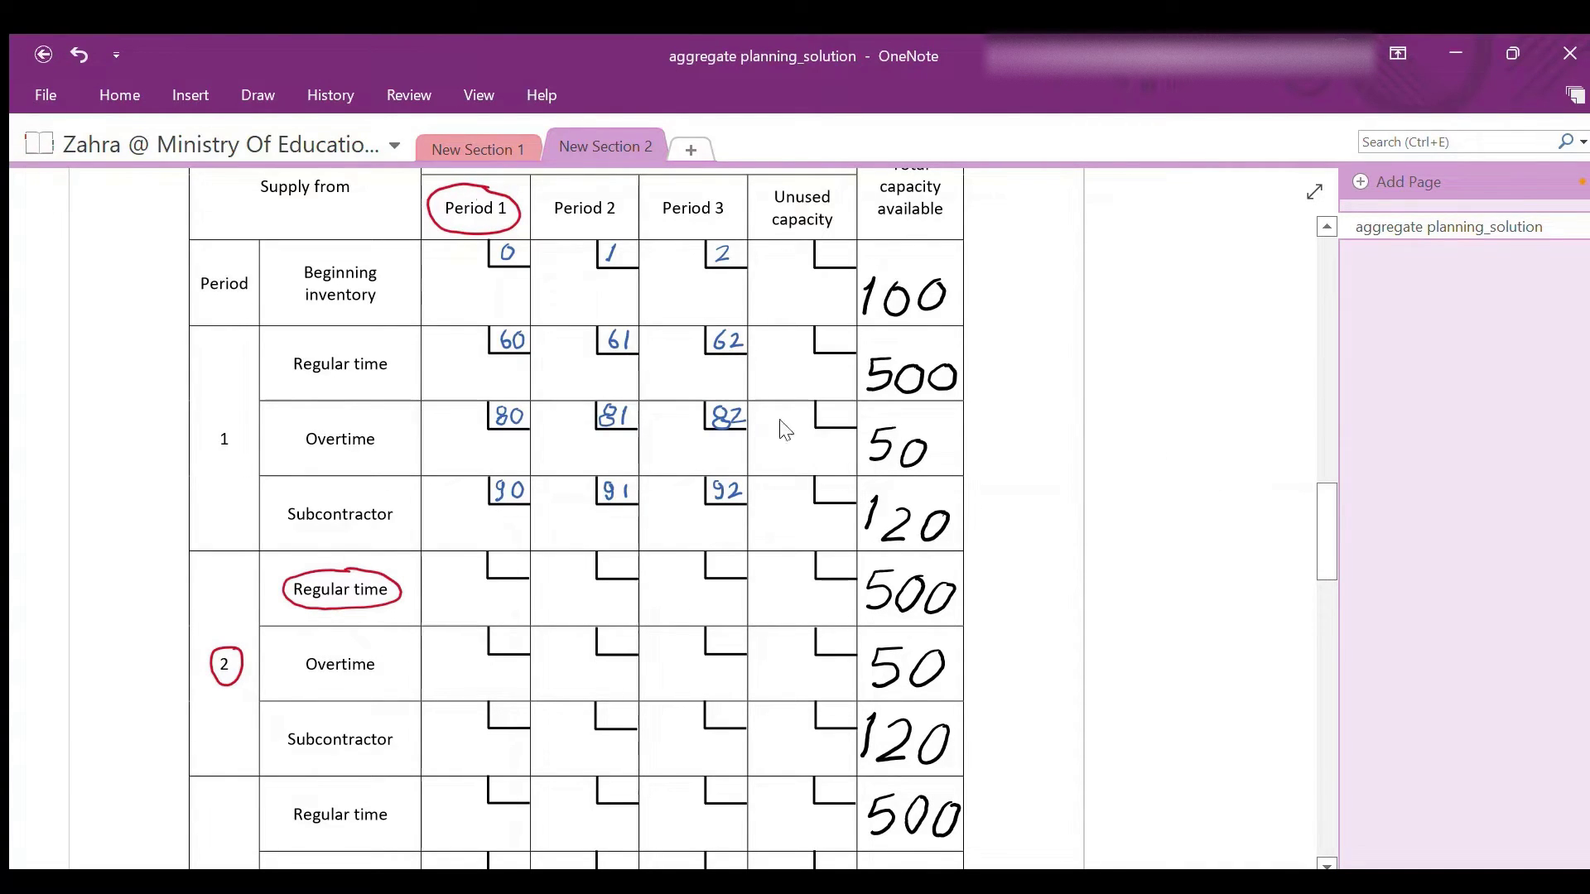
{"action": "left_click", "coordinate": [249, 94]}
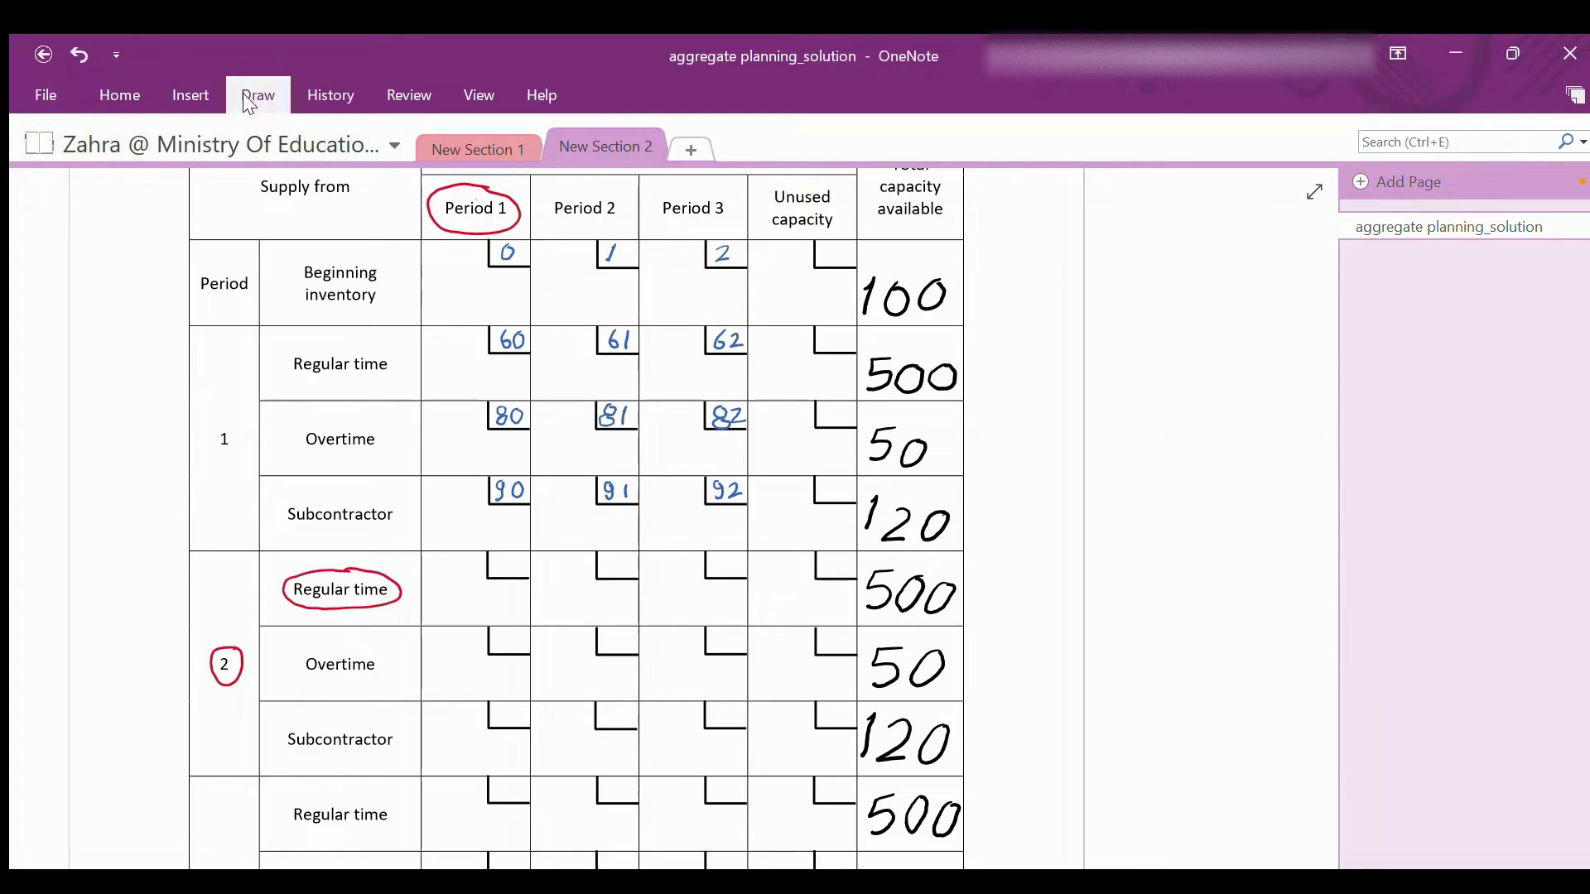
{"action": "left_click", "coordinate": [372, 130]}
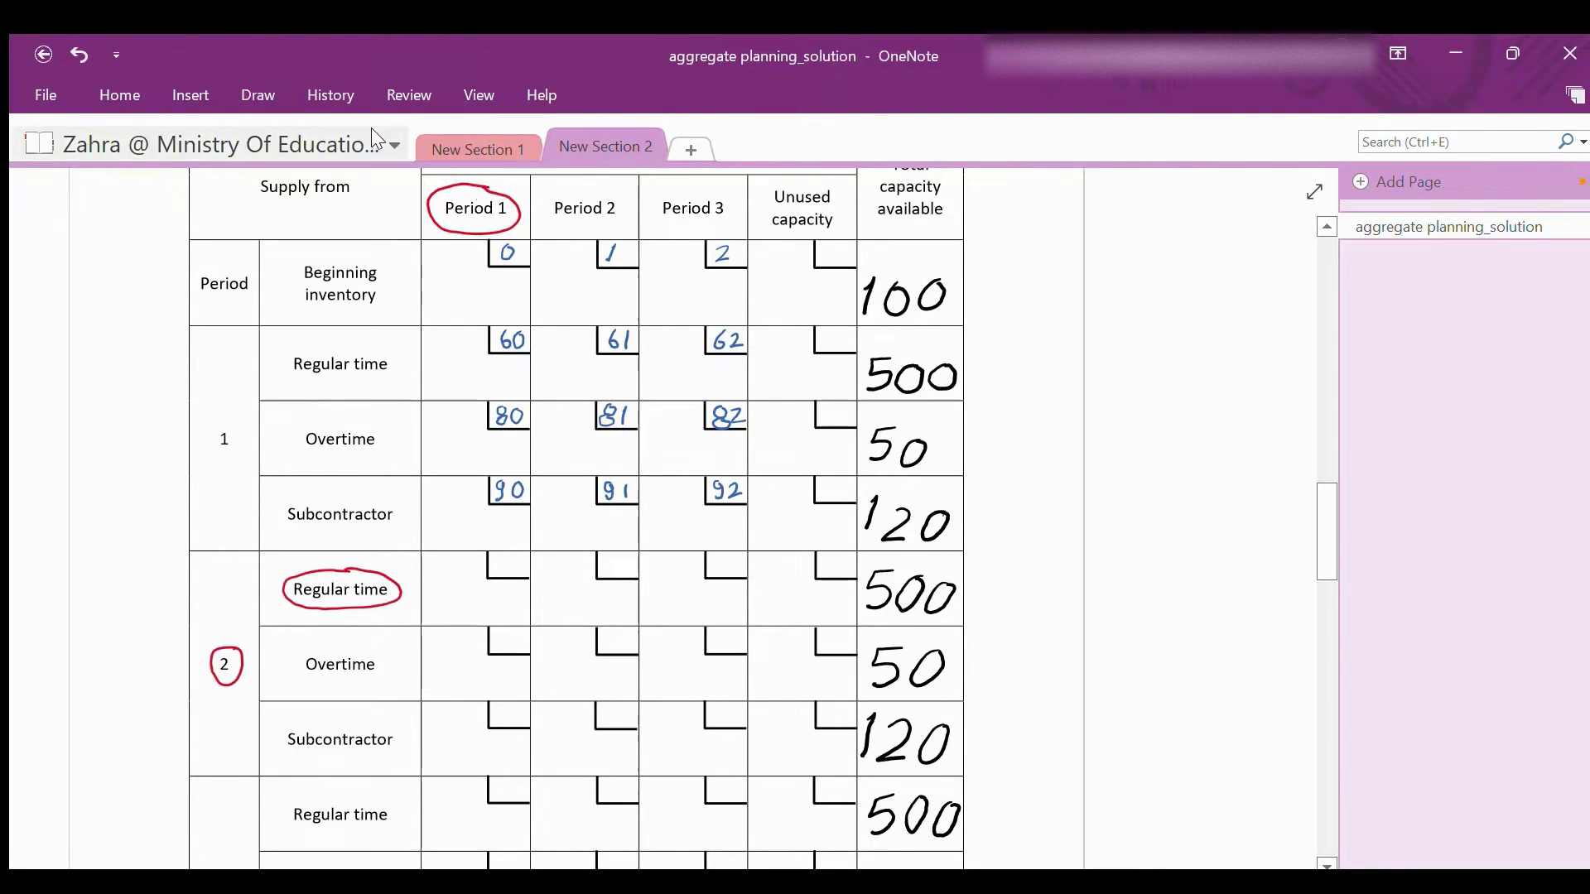
{"action": "mouse_move", "coordinate": [500, 556]}
{"action": "left_mouse_down"}
{"action": "mouse_move", "coordinate": [495, 575]}
{"action": "mouse_move", "coordinate": [510, 574]}
{"action": "left_mouse_up"}
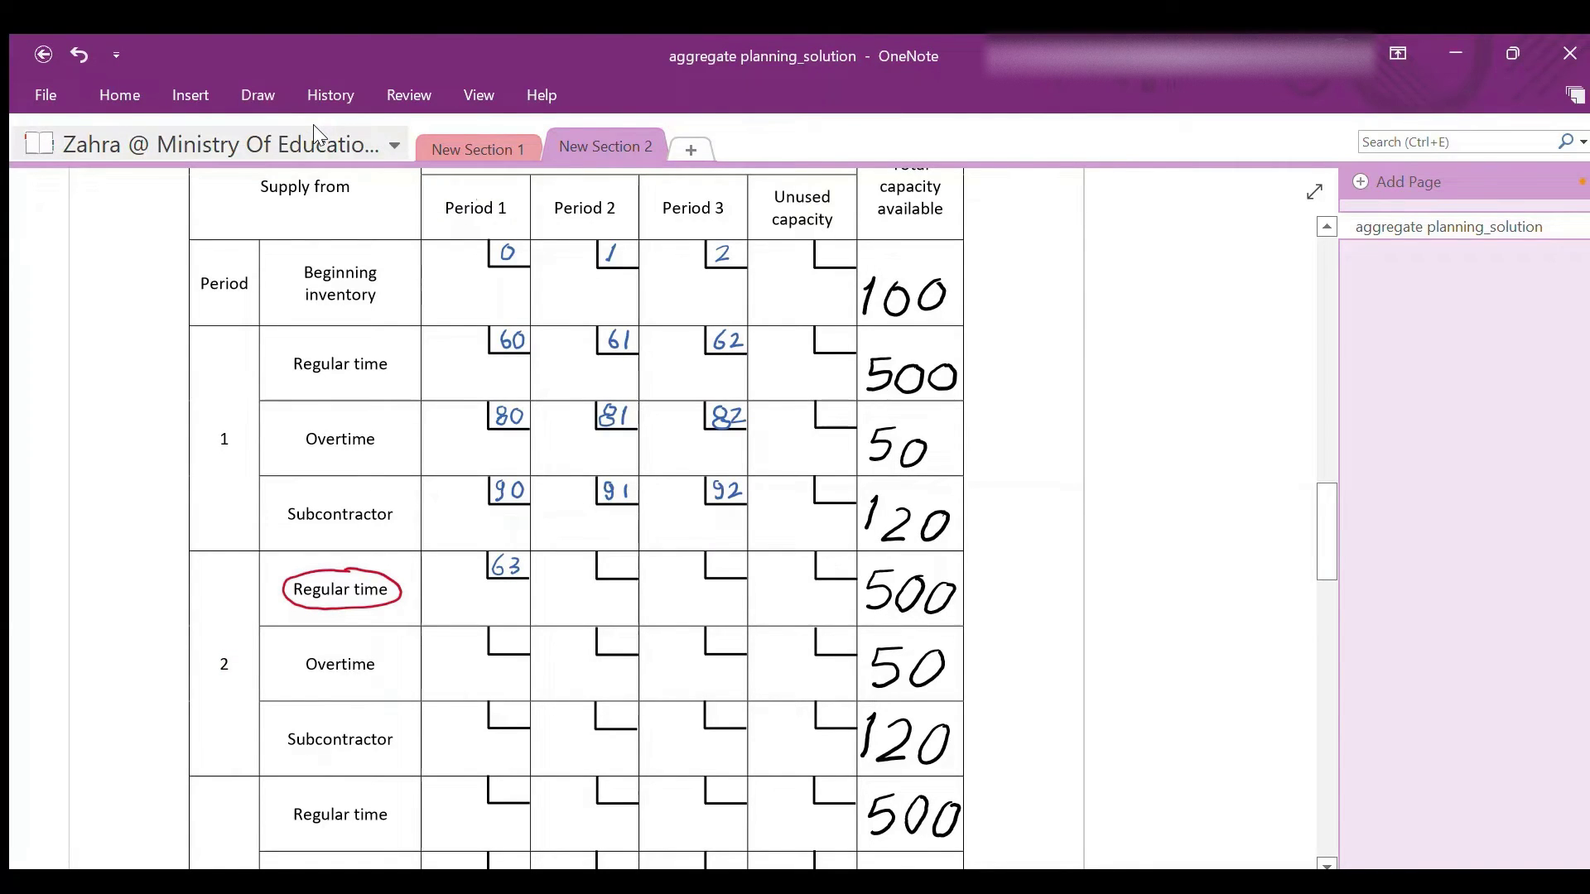
Circle the matching supply and demand periods, and handwrite 60 and 61 in the period 2 Regular time row under Periods 2 and 3
{"action": "left_click_drag", "start_coordinate": [228, 649], "coordinate": [217, 656]}
{"action": "mouse_move", "coordinate": [595, 189]}
{"action": "left_mouse_down"}
{"action": "mouse_move", "coordinate": [543, 212]}
{"action": "mouse_move", "coordinate": [619, 191]}
{"action": "left_mouse_up"}
{"action": "left_click_drag", "start_coordinate": [611, 555], "coordinate": [604, 573]}
{"action": "left_click_drag", "start_coordinate": [627, 559], "coordinate": [626, 559]}
{"action": "mouse_move", "coordinate": [229, 645]}
{"action": "left_mouse_down"}
{"action": "mouse_move", "coordinate": [226, 681]}
{"action": "mouse_move", "coordinate": [230, 646]}
{"action": "left_mouse_up"}
{"action": "mouse_move", "coordinate": [704, 195]}
{"action": "left_mouse_down"}
{"action": "mouse_move", "coordinate": [690, 227]}
{"action": "mouse_move", "coordinate": [710, 195]}
{"action": "left_mouse_up"}
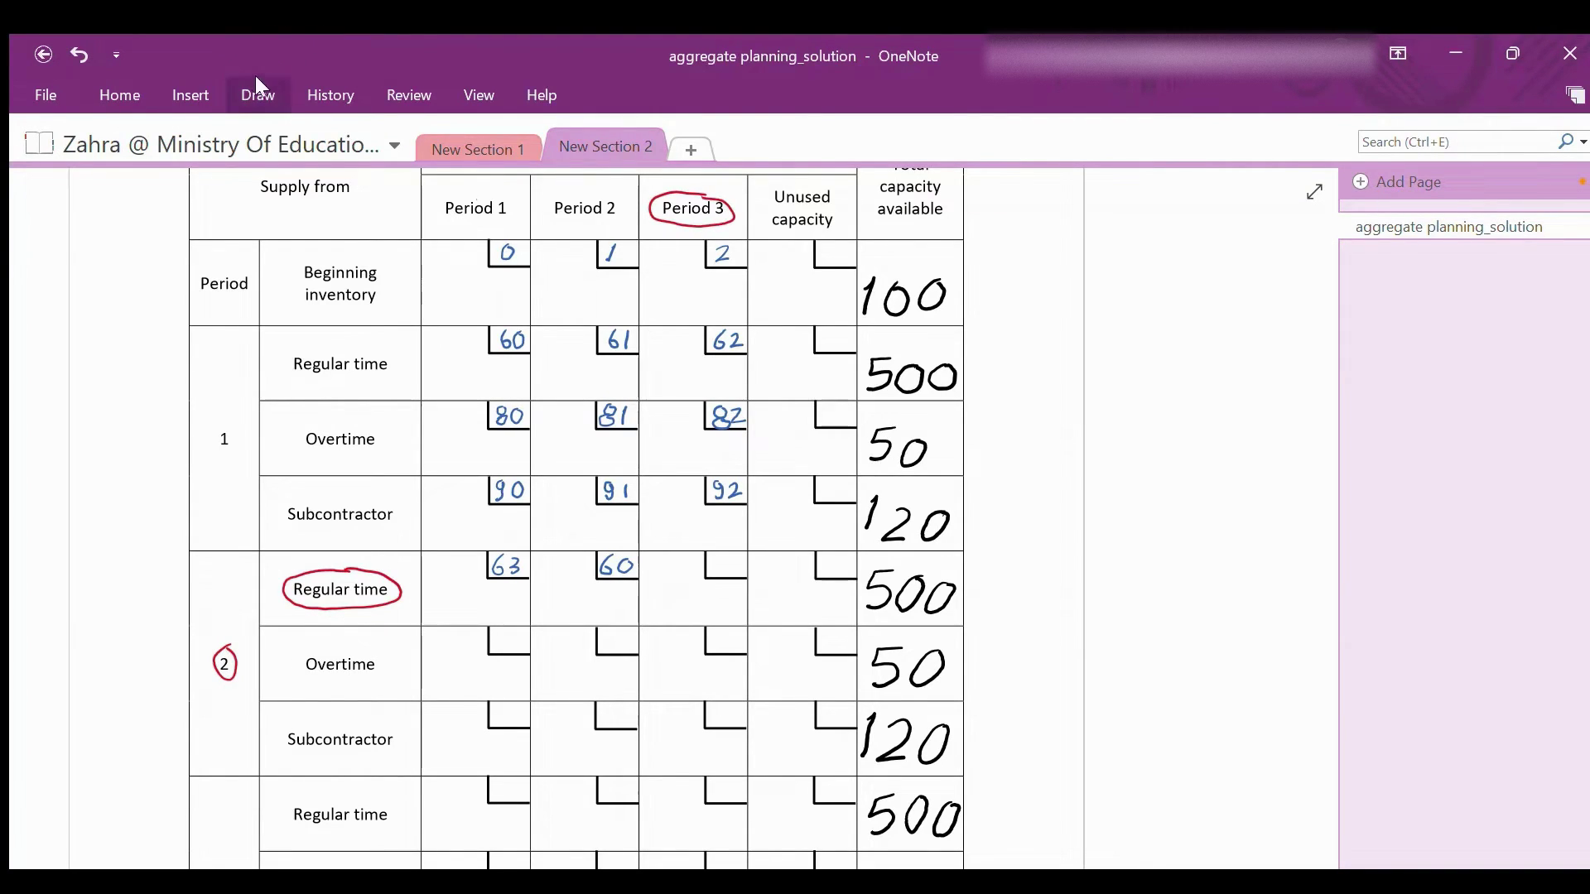
{"action": "left_click_drag", "start_coordinate": [718, 558], "coordinate": [717, 575]}
{"action": "left_click_drag", "start_coordinate": [732, 564], "coordinate": [734, 575]}
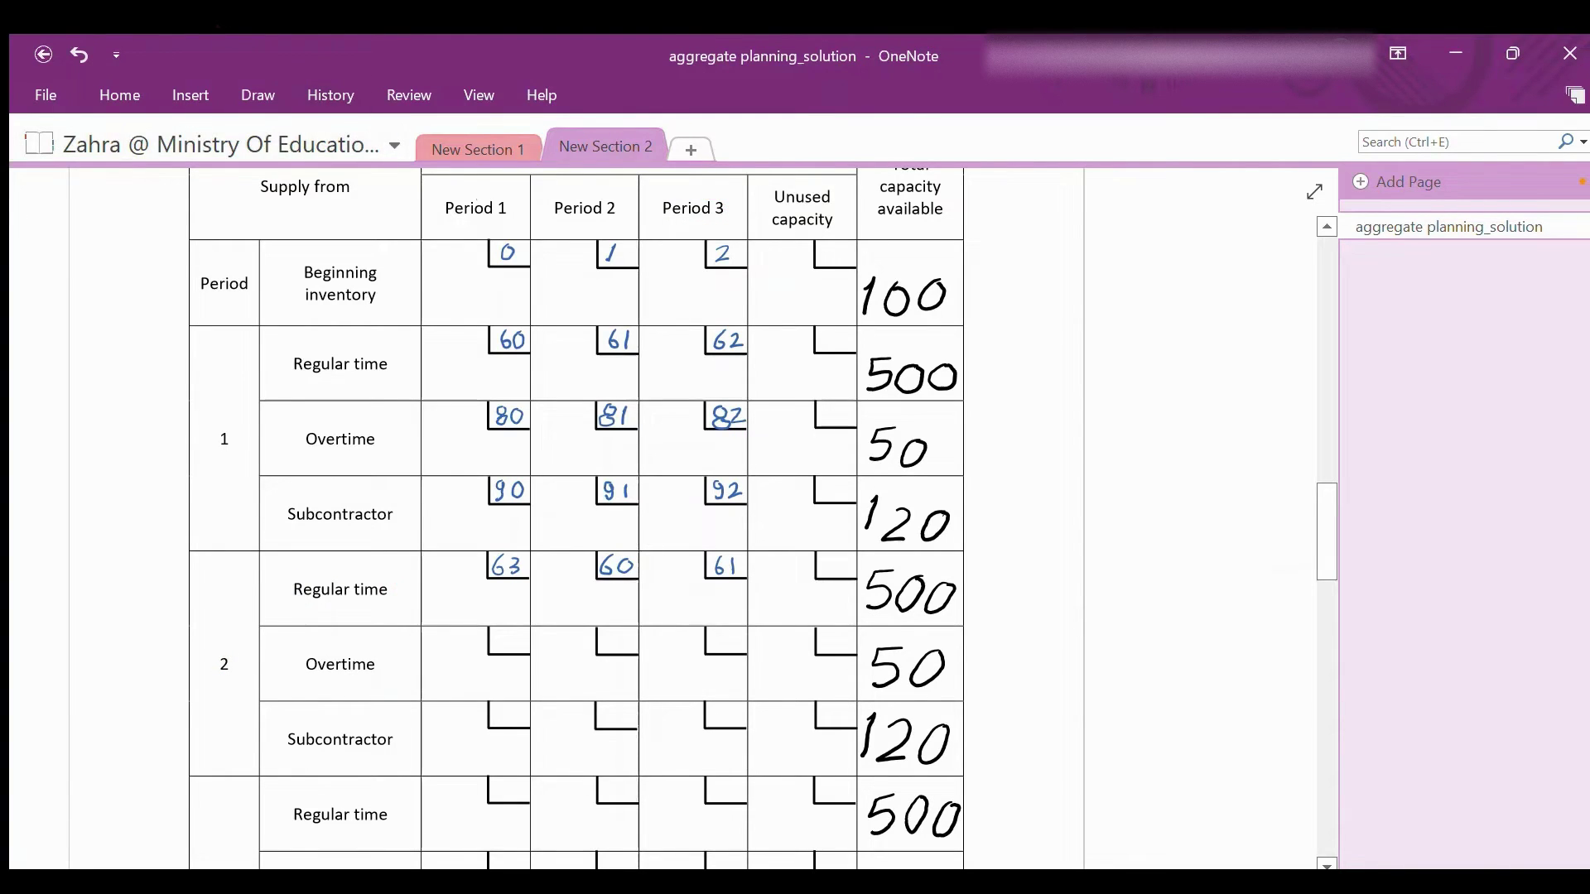
Circle Overtime, supply period 2 and demand Period 1, and handwrite the back-order unit cost 83 in their shared cell
{"action": "mouse_move", "coordinate": [356, 647]}
{"action": "left_mouse_down"}
{"action": "mouse_move", "coordinate": [312, 651]}
{"action": "mouse_move", "coordinate": [389, 670]}
{"action": "mouse_move", "coordinate": [348, 648]}
{"action": "left_mouse_up"}
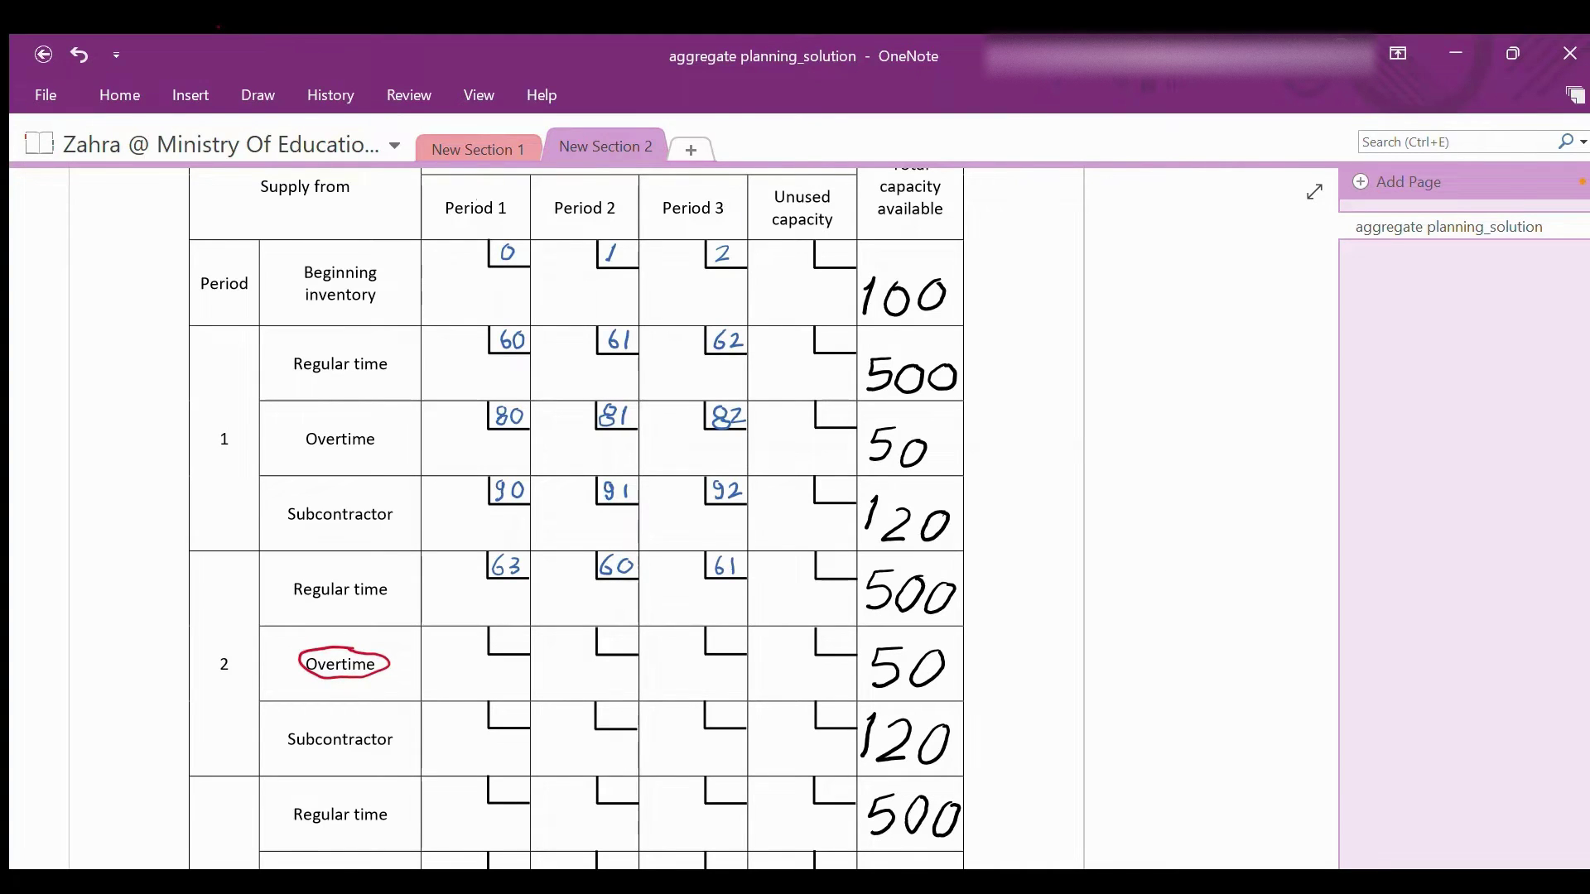
{"action": "left_click_drag", "start_coordinate": [220, 651], "coordinate": [238, 672]}
{"action": "mouse_move", "coordinate": [495, 211]}
{"action": "left_mouse_down"}
{"action": "mouse_move", "coordinate": [468, 204]}
{"action": "mouse_move", "coordinate": [451, 226]}
{"action": "mouse_move", "coordinate": [471, 195]}
{"action": "left_mouse_up"}
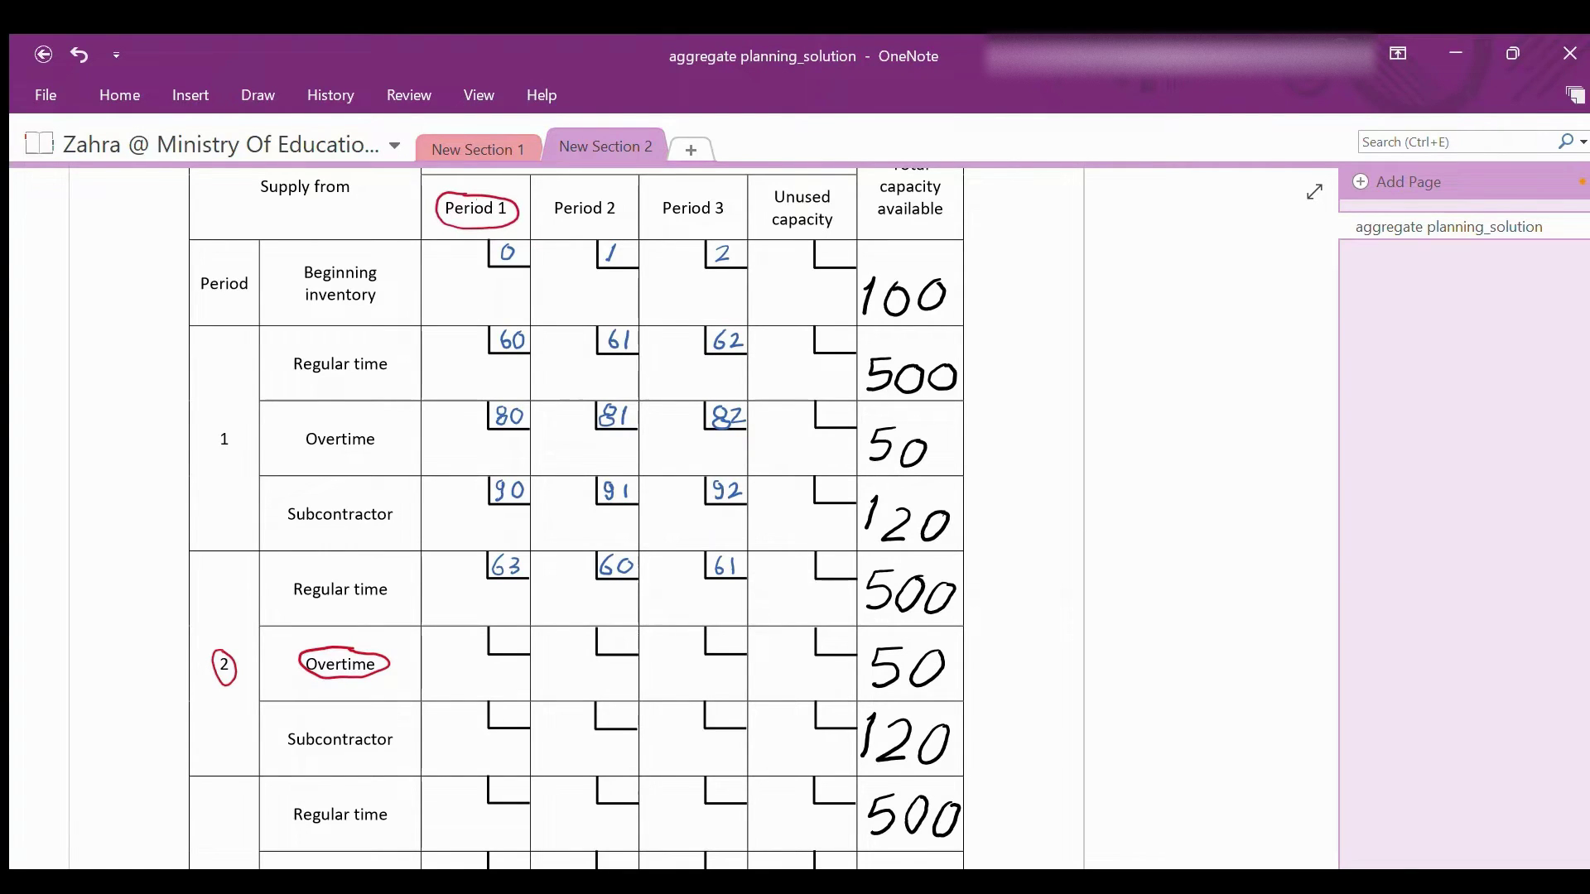
{"action": "left_click", "coordinate": [257, 83]}
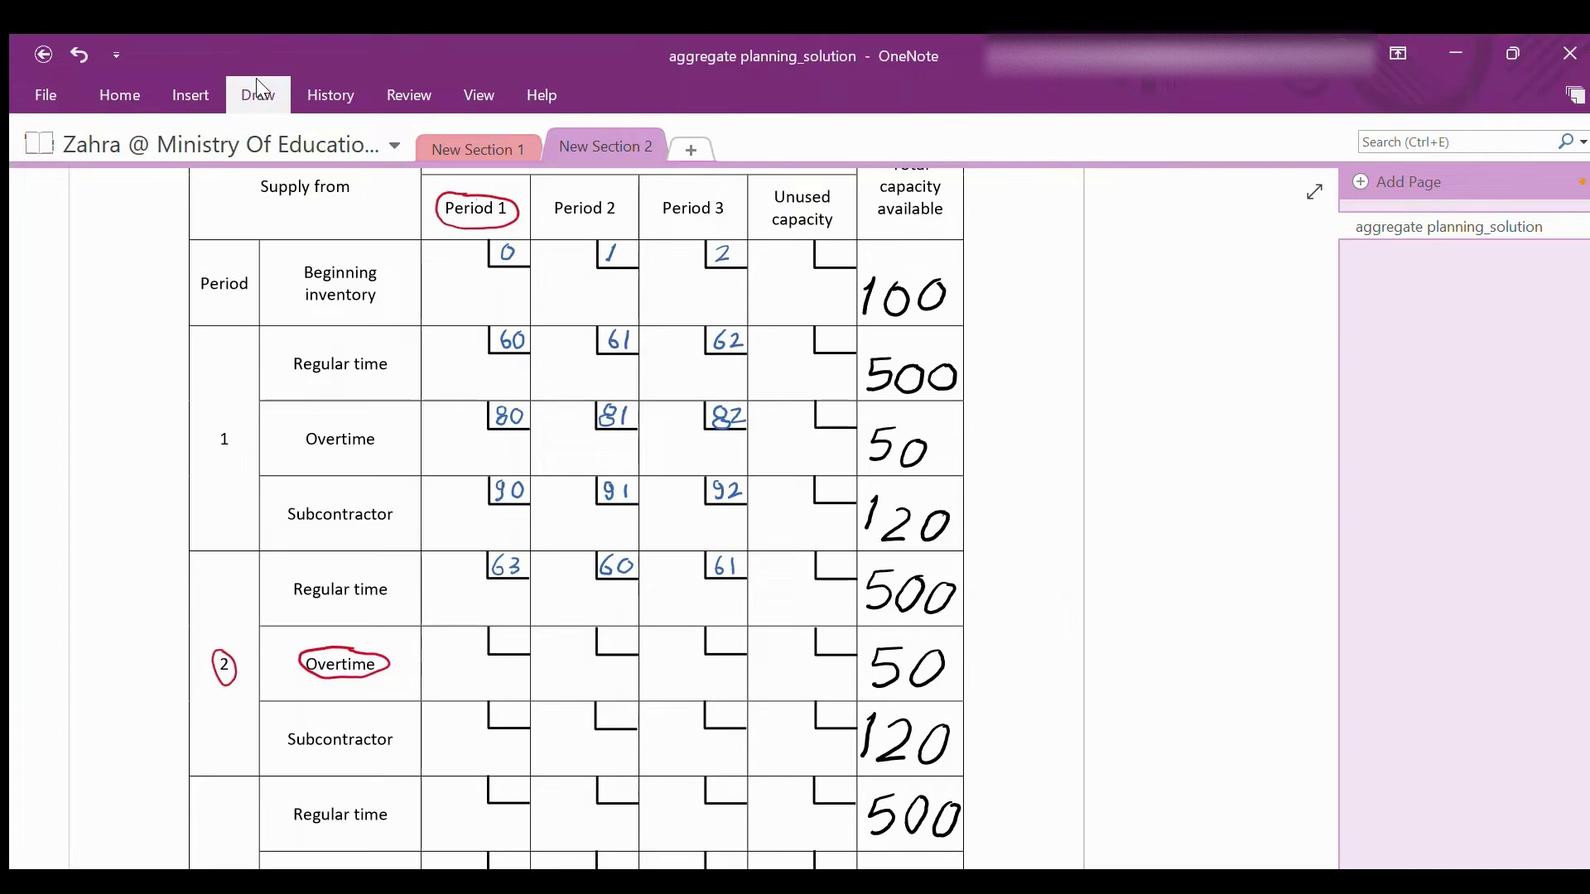
{"action": "left_click", "coordinate": [365, 132]}
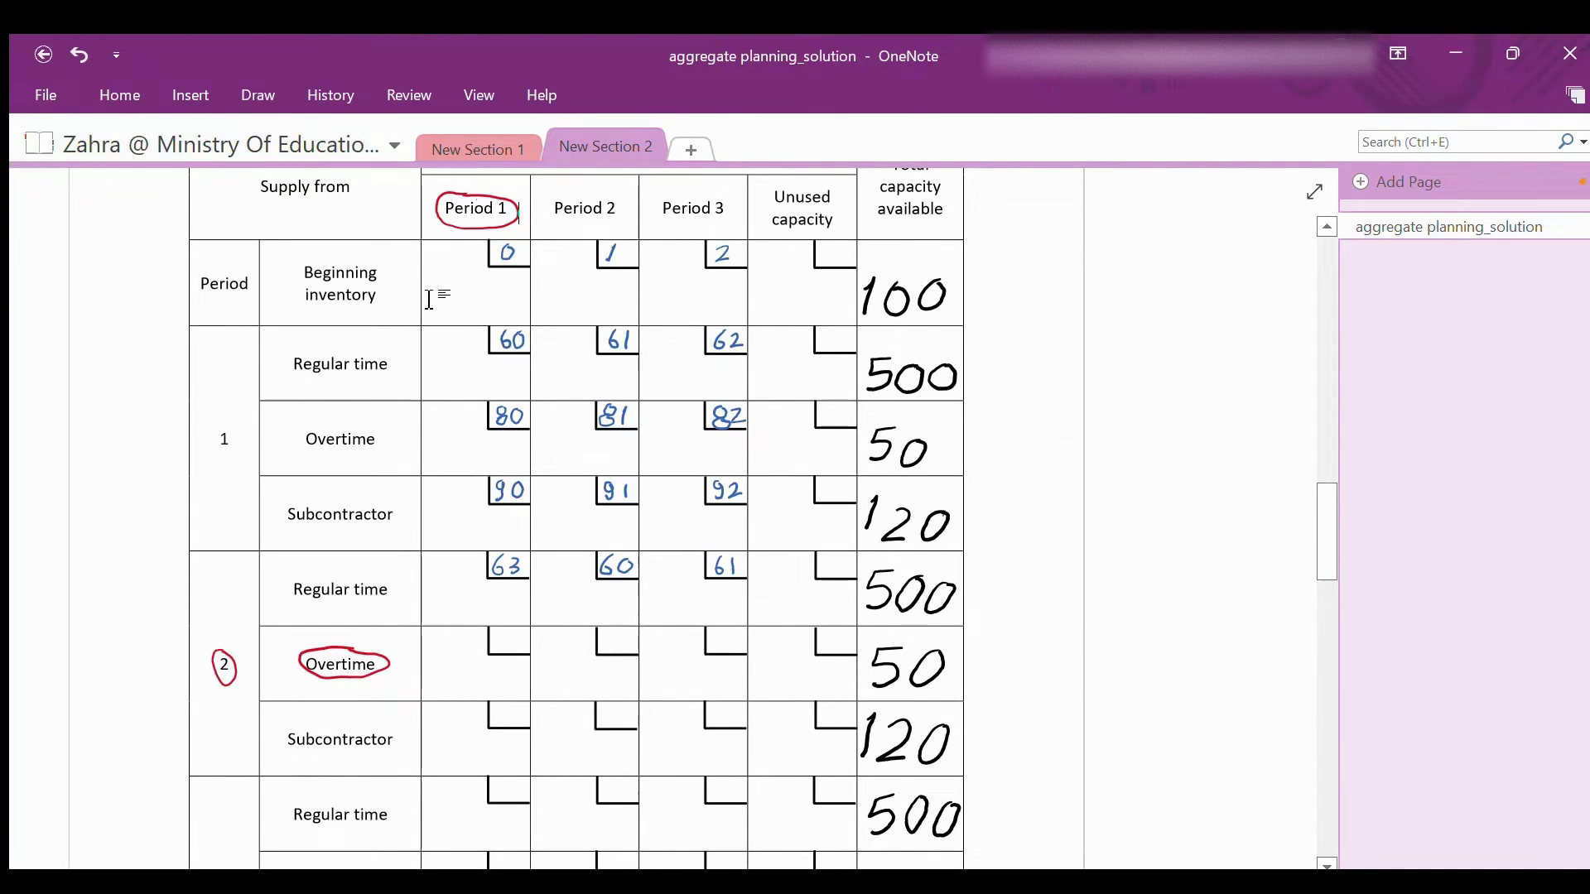
{"action": "left_click_drag", "start_coordinate": [508, 631], "coordinate": [521, 647]}
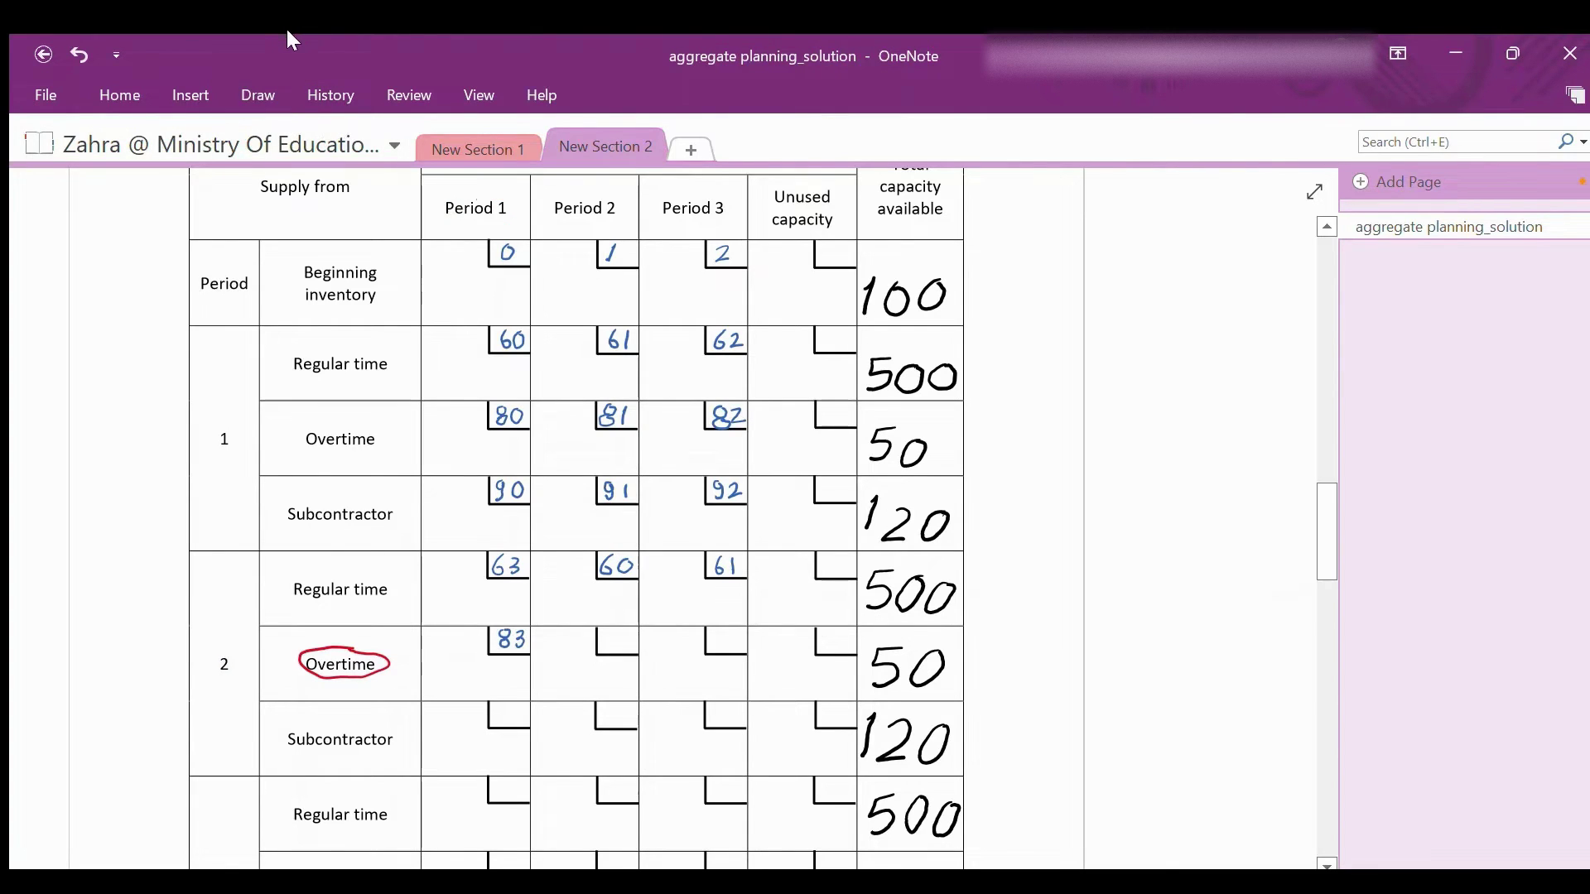
Circle the matching supply and demand periods, and handwrite 80 and 81 in the period 2 Overtime row under Periods 2 and 3
{"action": "mouse_move", "coordinate": [222, 650]}
{"action": "left_mouse_down"}
{"action": "mouse_move", "coordinate": [231, 681]}
{"action": "mouse_move", "coordinate": [215, 649]}
{"action": "left_mouse_up"}
{"action": "mouse_move", "coordinate": [584, 192]}
{"action": "left_mouse_down"}
{"action": "mouse_move", "coordinate": [592, 227]}
{"action": "mouse_move", "coordinate": [585, 192]}
{"action": "left_mouse_up"}
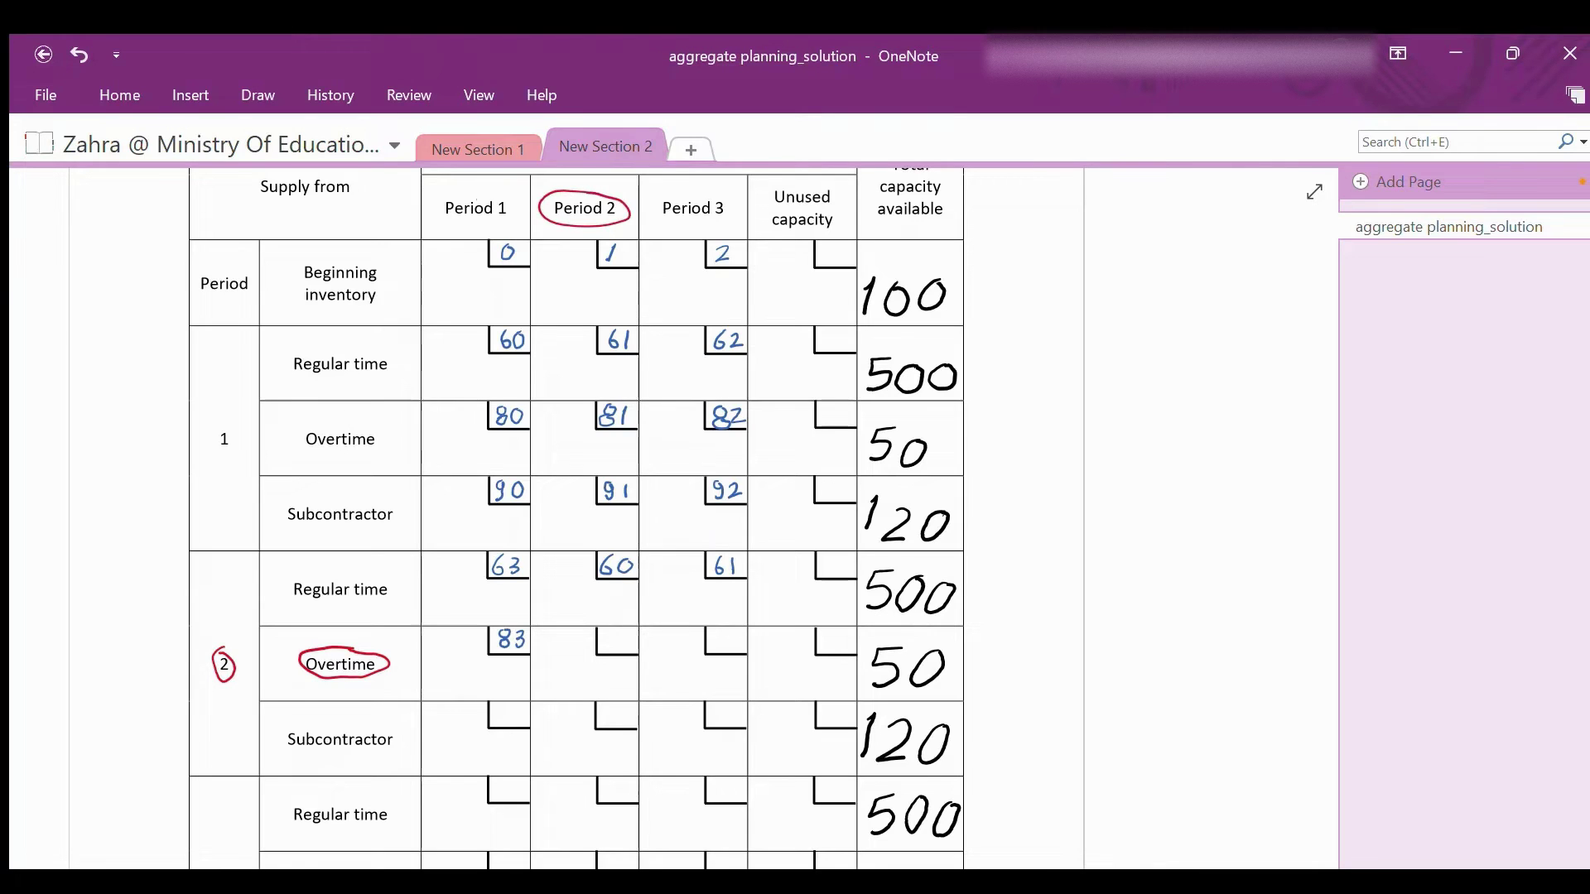
{"action": "left_click_drag", "start_coordinate": [617, 631], "coordinate": [627, 633]}
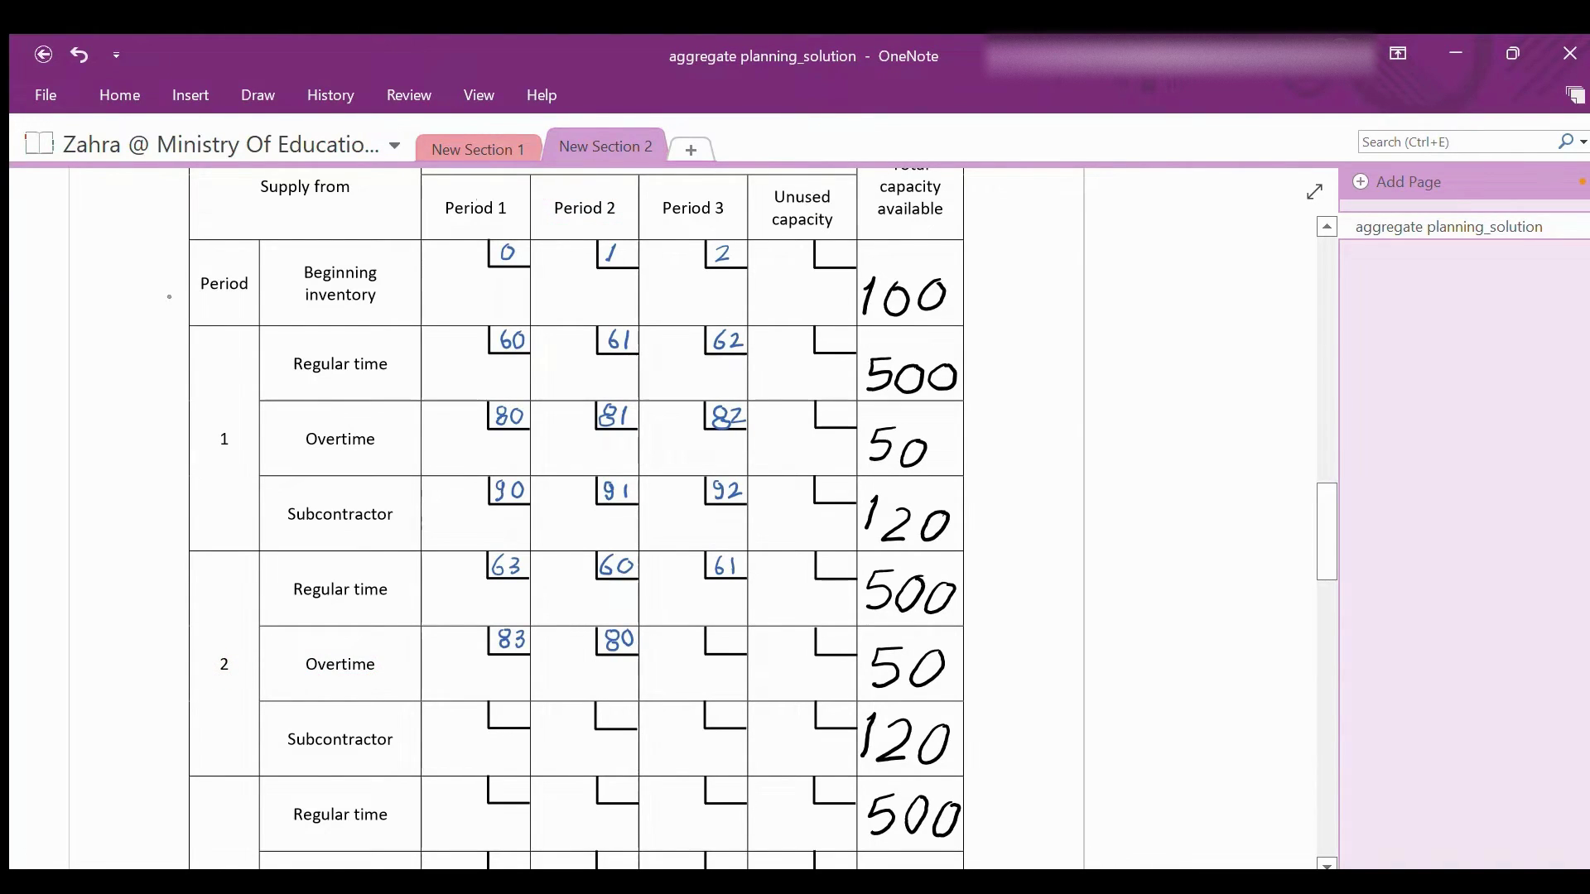
{"action": "mouse_move", "coordinate": [225, 647]}
{"action": "left_mouse_down"}
{"action": "mouse_move", "coordinate": [216, 660]}
{"action": "mouse_move", "coordinate": [235, 668]}
{"action": "mouse_move", "coordinate": [226, 647]}
{"action": "left_mouse_up"}
{"action": "mouse_move", "coordinate": [703, 192]}
{"action": "left_mouse_down"}
{"action": "mouse_move", "coordinate": [651, 200]}
{"action": "mouse_move", "coordinate": [732, 197]}
{"action": "left_mouse_up"}
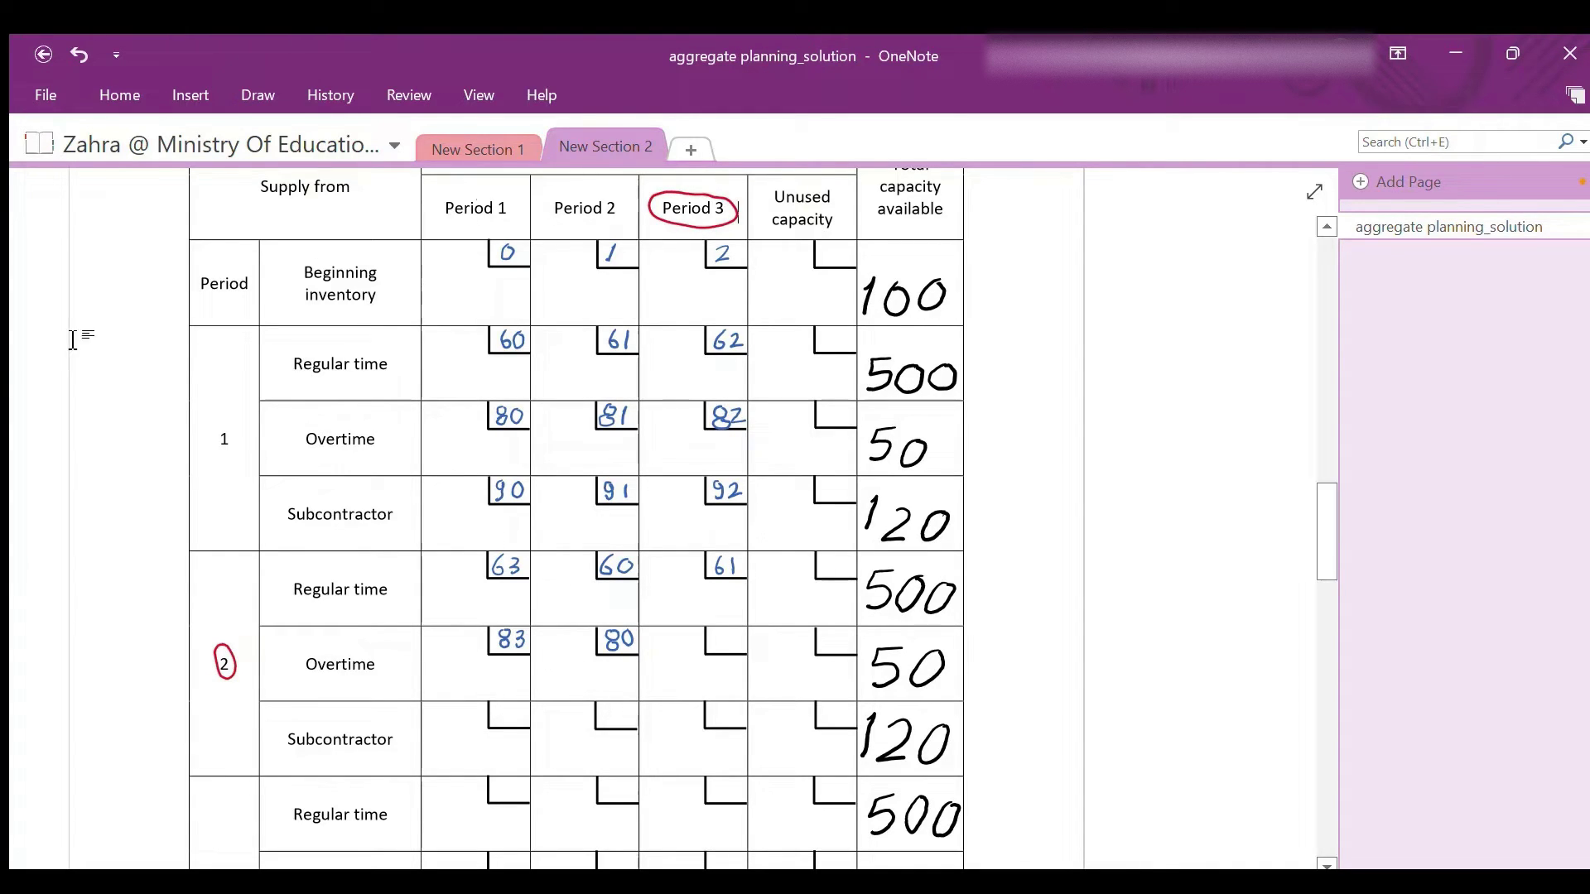
{"action": "left_click_drag", "start_coordinate": [716, 629], "coordinate": [724, 642]}
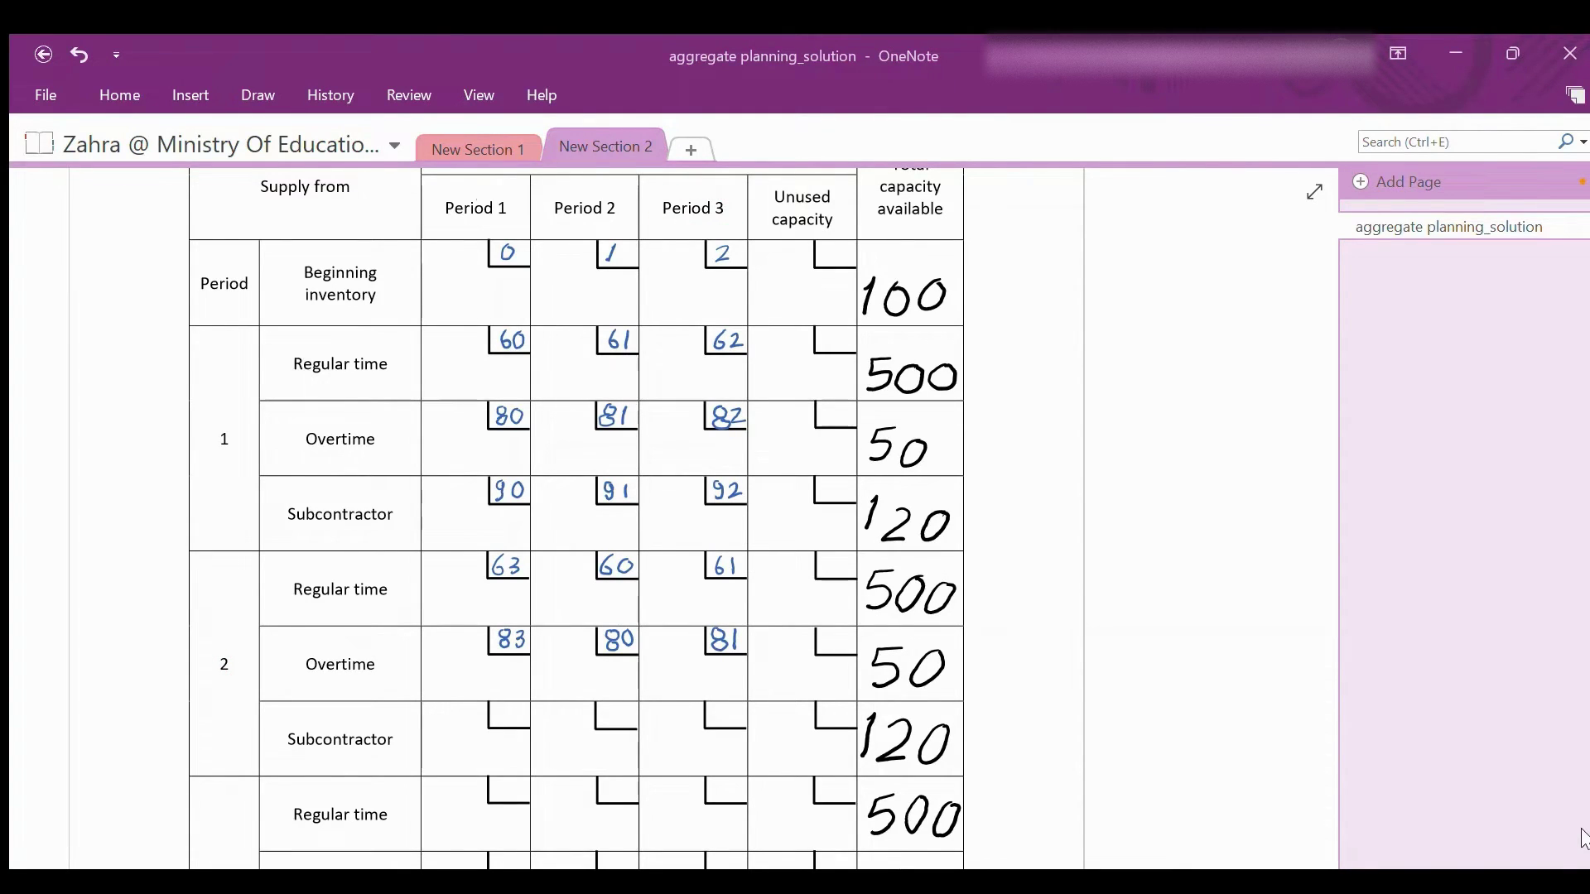
Circle Subcontractor, supply period 2 and demand Period 1, and handwrite the back-order unit cost 93 in their shared cell
{"action": "mouse_move", "coordinate": [352, 719]}
{"action": "left_mouse_down"}
{"action": "mouse_move", "coordinate": [306, 727]}
{"action": "mouse_move", "coordinate": [352, 756]}
{"action": "mouse_move", "coordinate": [346, 718]}
{"action": "left_mouse_up"}
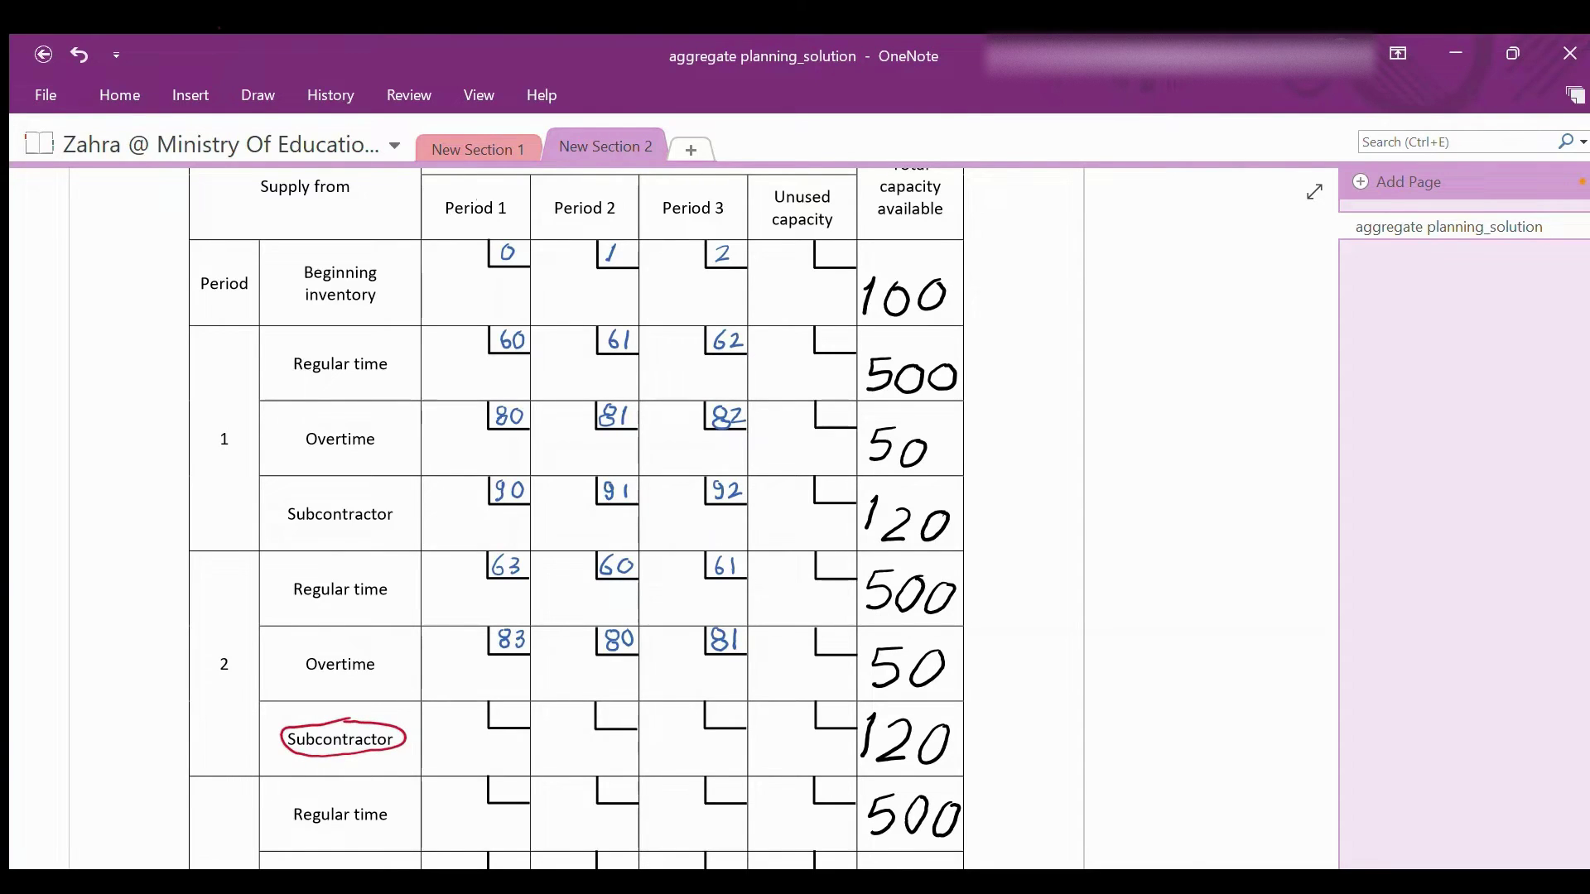
{"action": "mouse_move", "coordinate": [222, 647]}
{"action": "left_mouse_down"}
{"action": "mouse_move", "coordinate": [224, 682]}
{"action": "mouse_move", "coordinate": [220, 647]}
{"action": "left_mouse_up"}
{"action": "mouse_move", "coordinate": [480, 190]}
{"action": "left_mouse_down"}
{"action": "mouse_move", "coordinate": [434, 199]}
{"action": "mouse_move", "coordinate": [519, 208]}
{"action": "mouse_move", "coordinate": [472, 190]}
{"action": "left_mouse_up"}
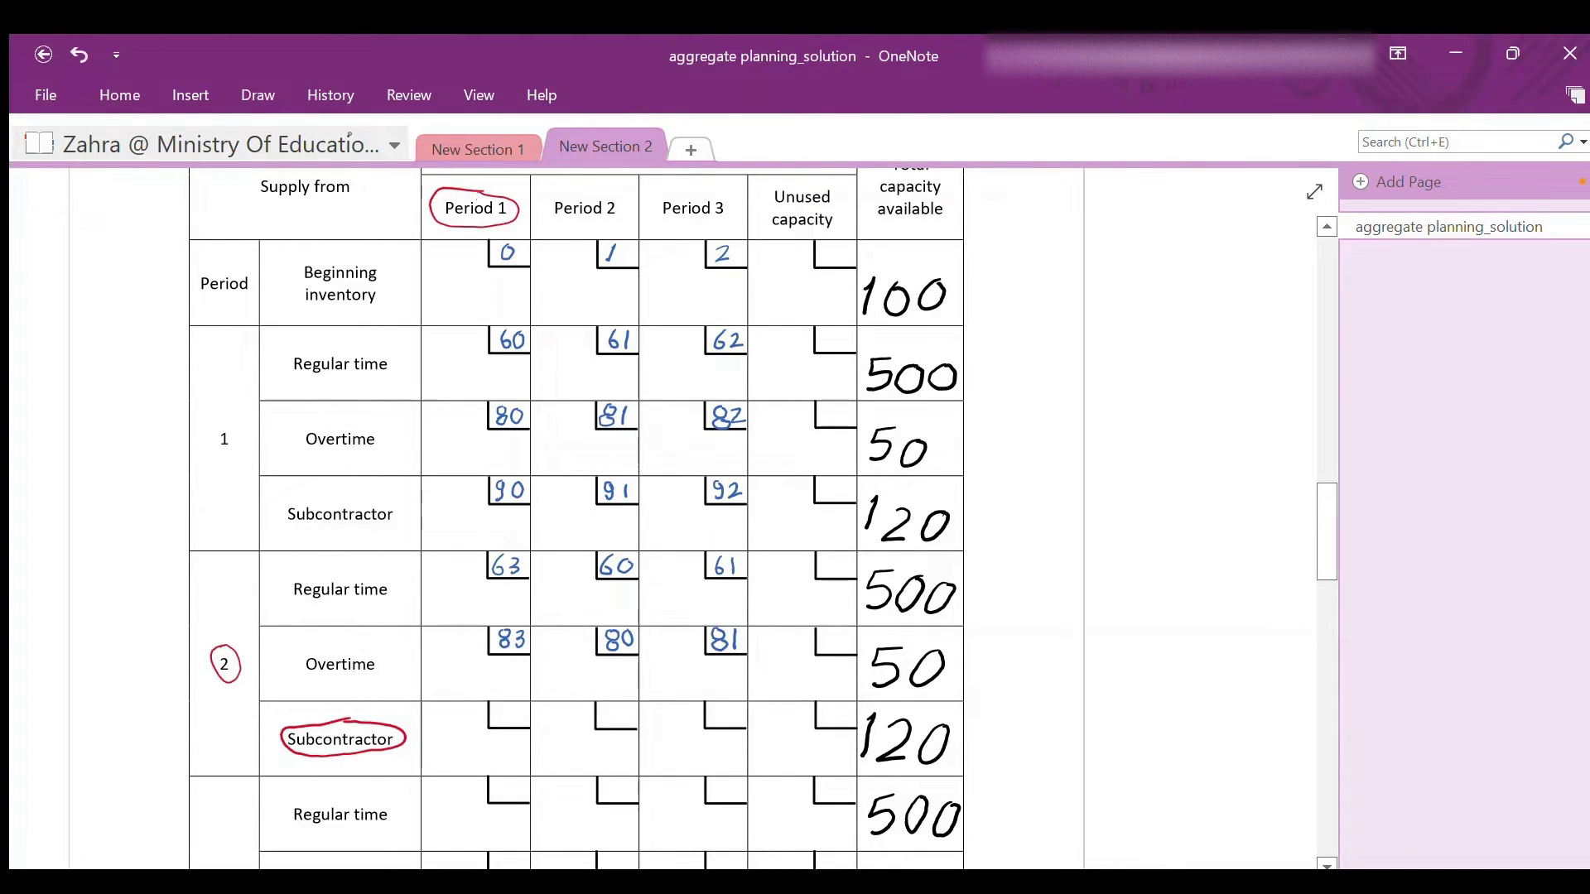
{"action": "left_click_drag", "start_coordinate": [505, 707], "coordinate": [515, 724]}
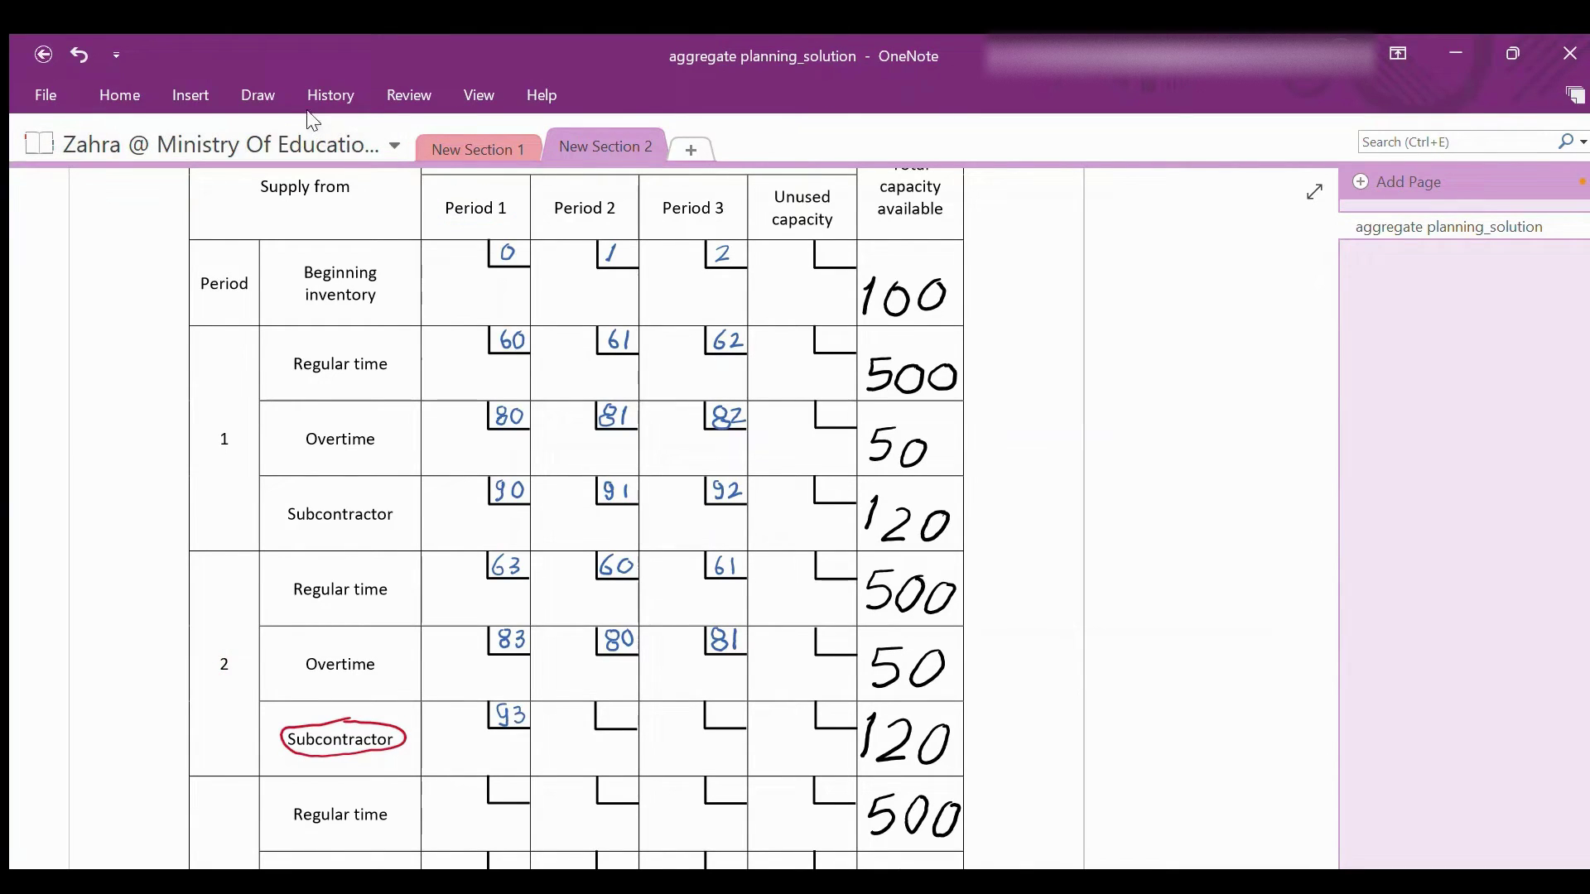
Circle the matching supply and demand periods, and handwrite 90 and 91 in the period 2 Subcontractor row under Periods 2 and 3
{"action": "mouse_move", "coordinate": [222, 648]}
{"action": "left_mouse_down"}
{"action": "mouse_move", "coordinate": [232, 678]}
{"action": "mouse_move", "coordinate": [220, 646]}
{"action": "left_mouse_up"}
{"action": "mouse_move", "coordinate": [585, 191]}
{"action": "left_mouse_down"}
{"action": "mouse_move", "coordinate": [559, 190]}
{"action": "mouse_move", "coordinate": [629, 225]}
{"action": "mouse_move", "coordinate": [563, 229]}
{"action": "left_mouse_up"}
{"action": "mouse_move", "coordinate": [615, 709]}
{"action": "left_mouse_down"}
{"action": "mouse_move", "coordinate": [608, 724]}
{"action": "mouse_move", "coordinate": [629, 706]}
{"action": "left_mouse_up"}
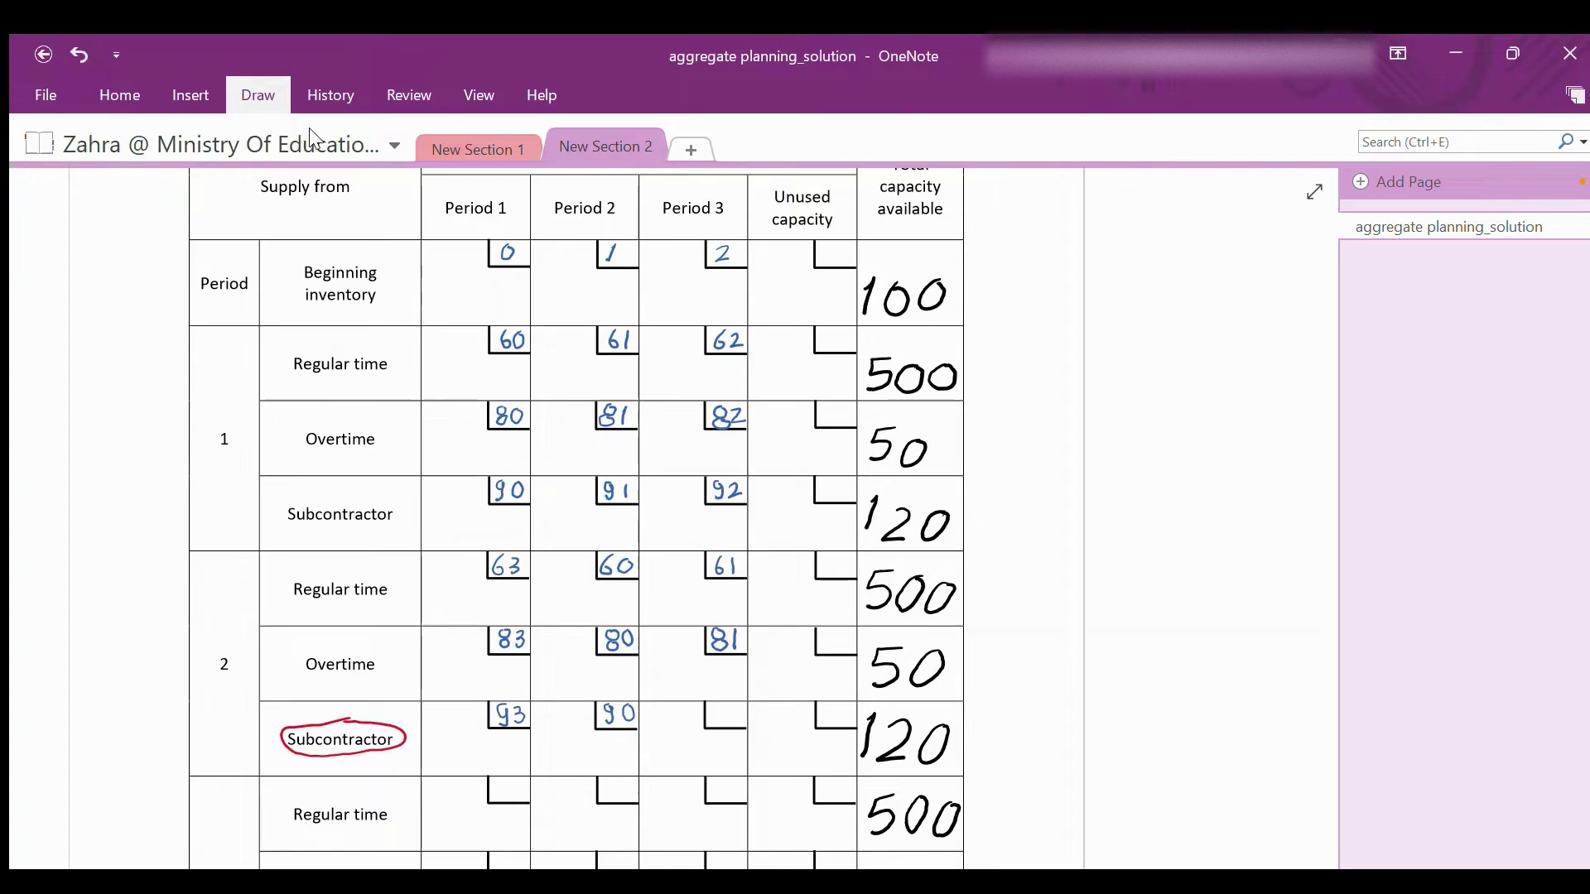
{"action": "left_click", "coordinate": [309, 138]}
{"action": "mouse_move", "coordinate": [226, 645]}
{"action": "left_mouse_down"}
{"action": "mouse_move", "coordinate": [231, 681]}
{"action": "mouse_move", "coordinate": [230, 647]}
{"action": "left_mouse_up"}
{"action": "mouse_move", "coordinate": [703, 192]}
{"action": "left_mouse_down"}
{"action": "mouse_move", "coordinate": [698, 224]}
{"action": "mouse_move", "coordinate": [706, 193]}
{"action": "left_mouse_up"}
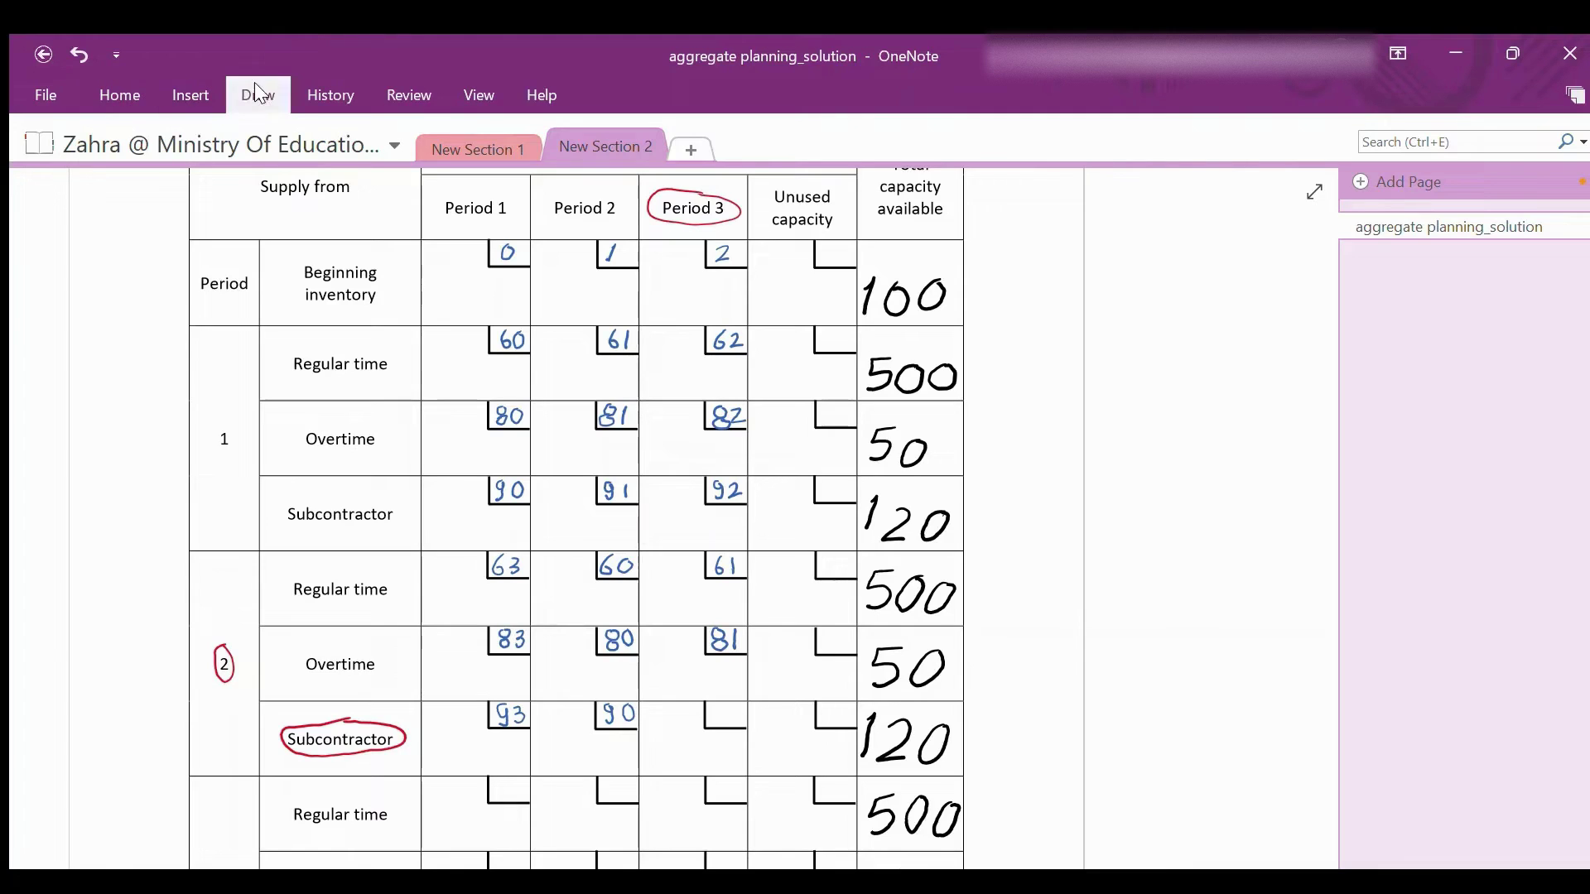
{"action": "left_click_drag", "start_coordinate": [723, 708], "coordinate": [730, 724]}
Circle Regular time and supply period 3, mark their Period 1 cell, and handwrite the back-order unit cost 66 in it
{"action": "scroll", "coordinate": [580, 514], "scroll_direction": "down", "scroll_amount": 3}
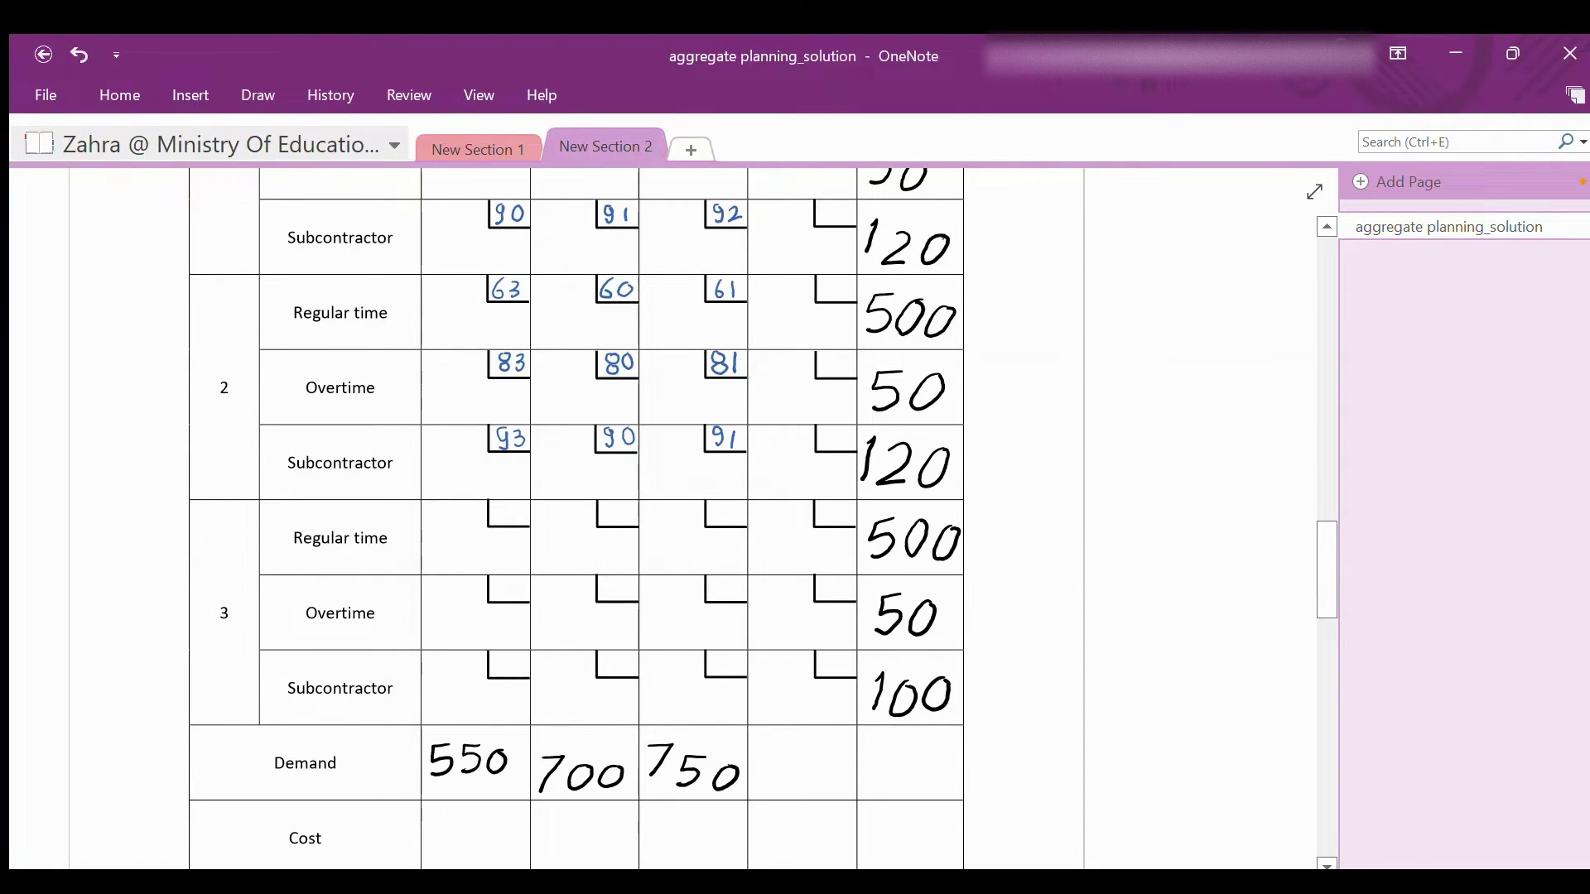
{"action": "left_click_drag", "start_coordinate": [348, 512], "coordinate": [340, 511]}
{"action": "mouse_move", "coordinate": [226, 587]}
{"action": "left_mouse_down"}
{"action": "mouse_move", "coordinate": [215, 625]}
{"action": "mouse_move", "coordinate": [232, 590]}
{"action": "left_mouse_up"}
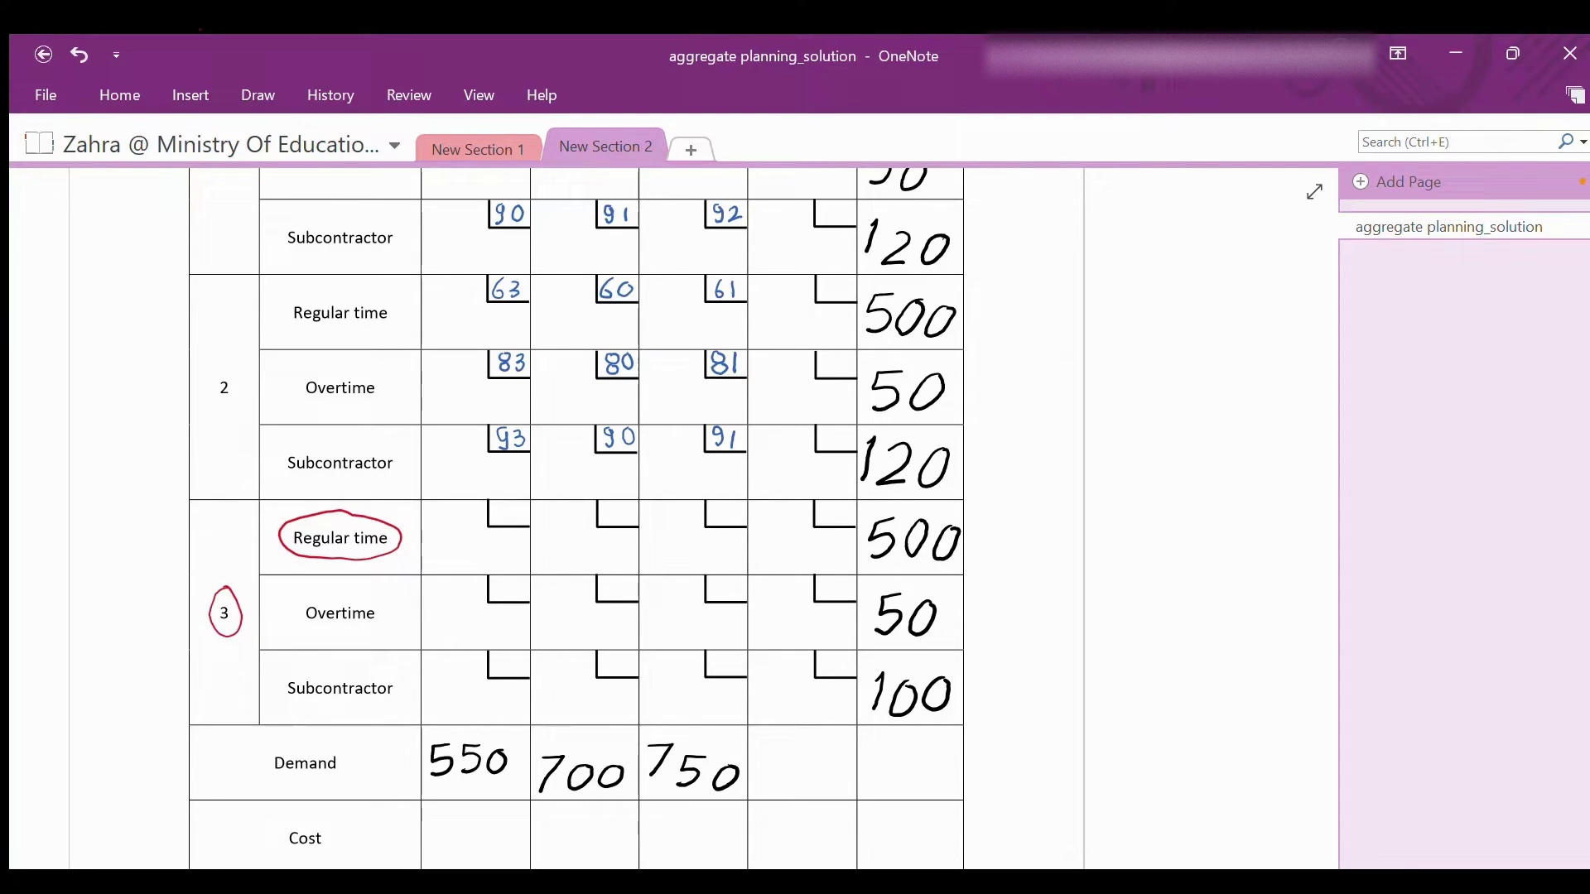
{"action": "mouse_move", "coordinate": [464, 528]}
{"action": "left_mouse_down"}
{"action": "mouse_move", "coordinate": [485, 559]}
{"action": "mouse_move", "coordinate": [495, 543]}
{"action": "left_mouse_up"}
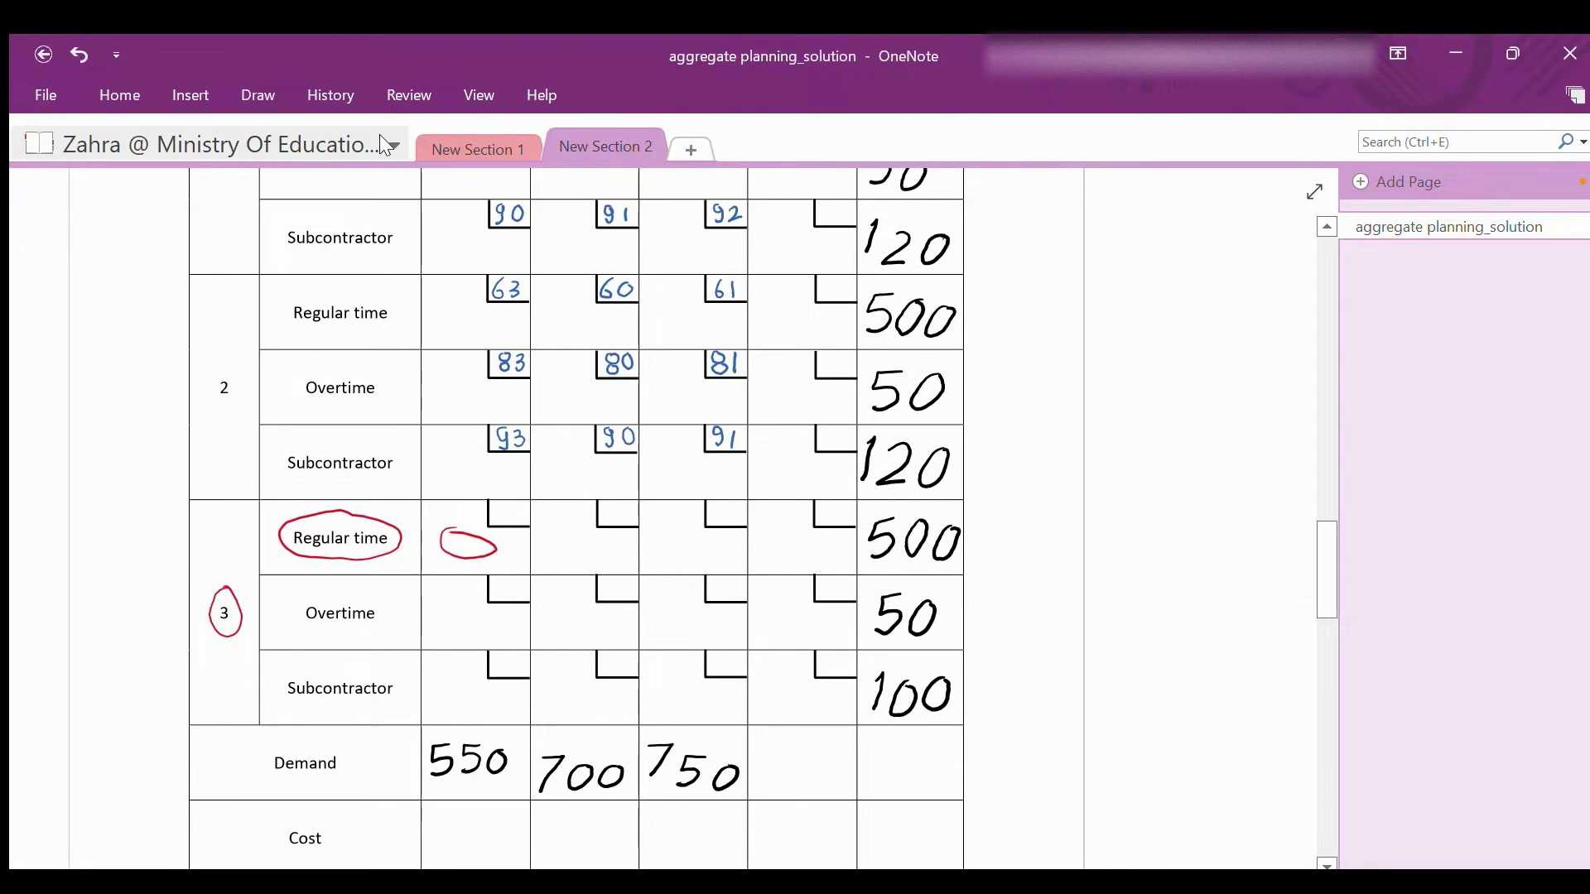
{"action": "left_click_drag", "start_coordinate": [504, 503], "coordinate": [500, 515]}
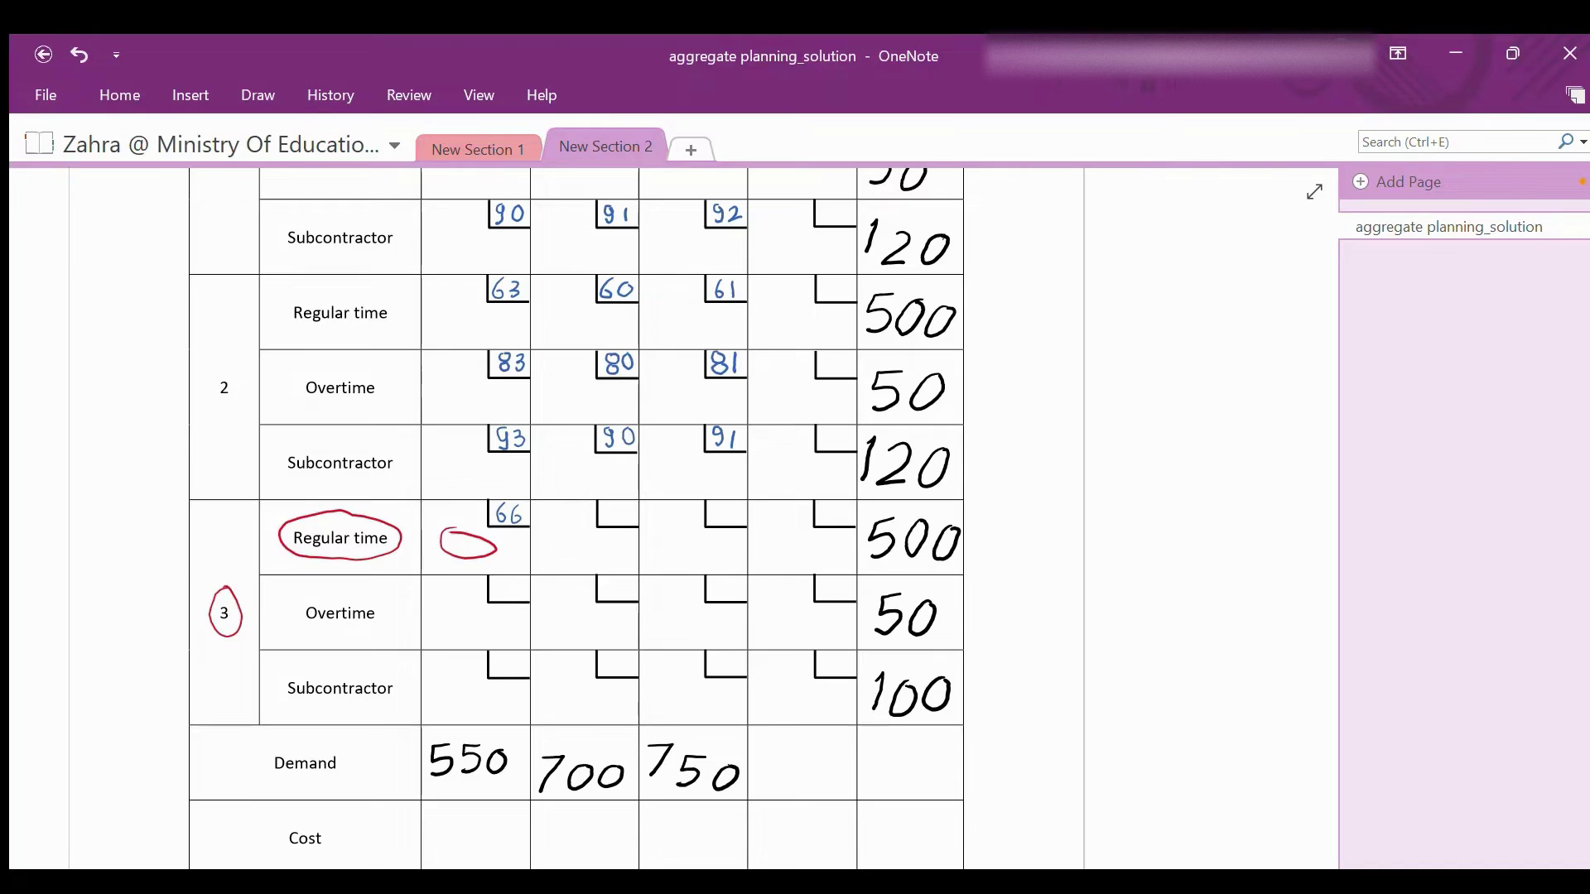
Circle supply period 3, mark the Period 2 cell in its Regular time row, and handwrite the back-order unit cost 63 there
{"action": "left_click", "coordinate": [258, 99]}
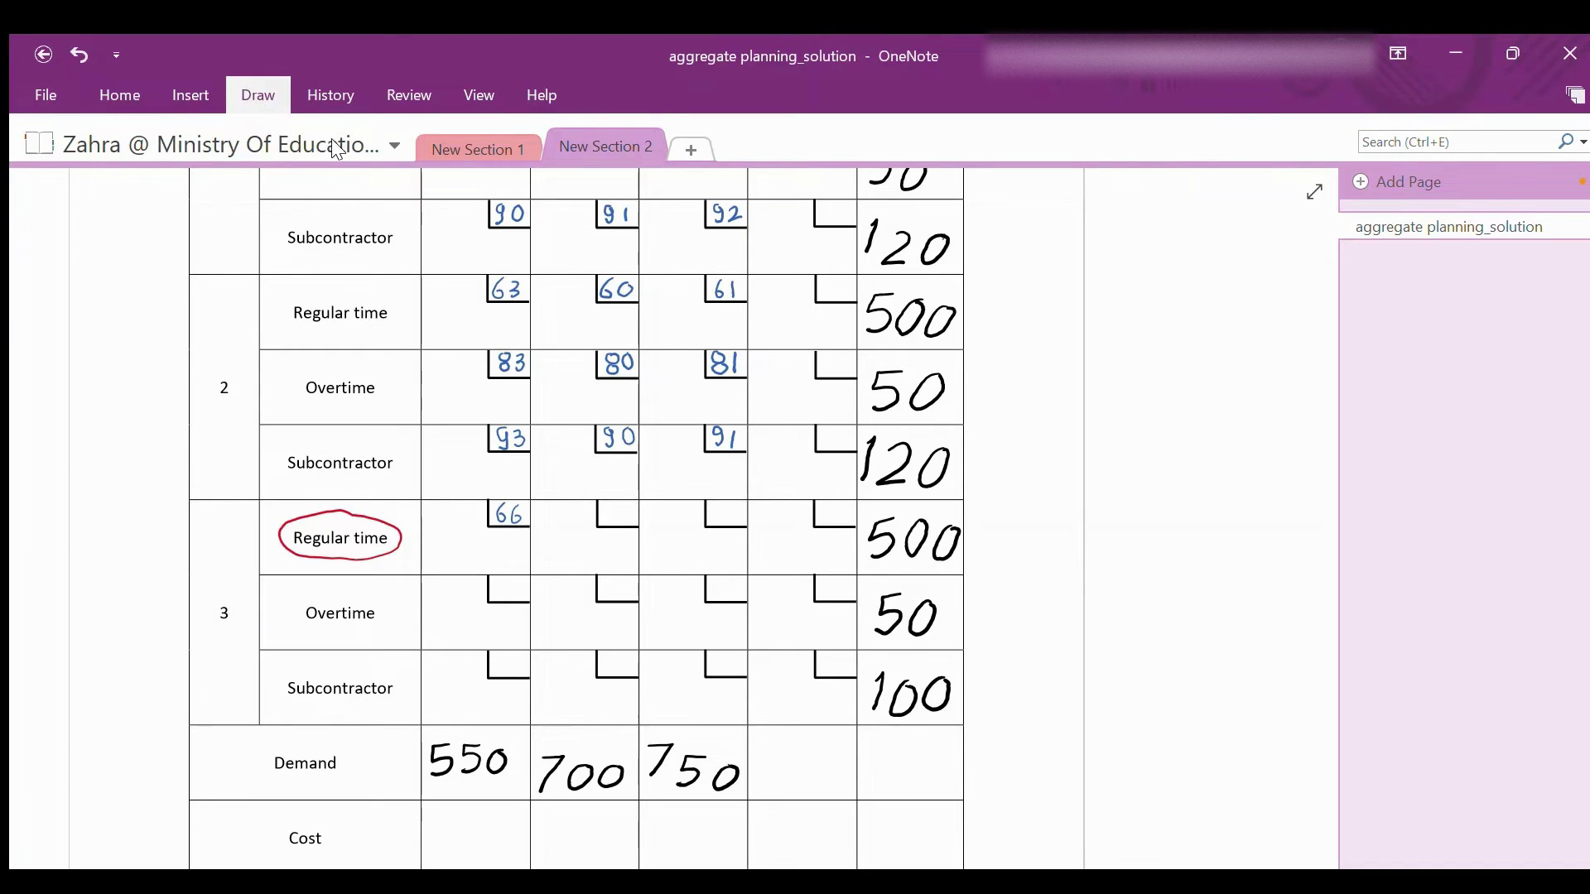
{"action": "left_click", "coordinate": [321, 139]}
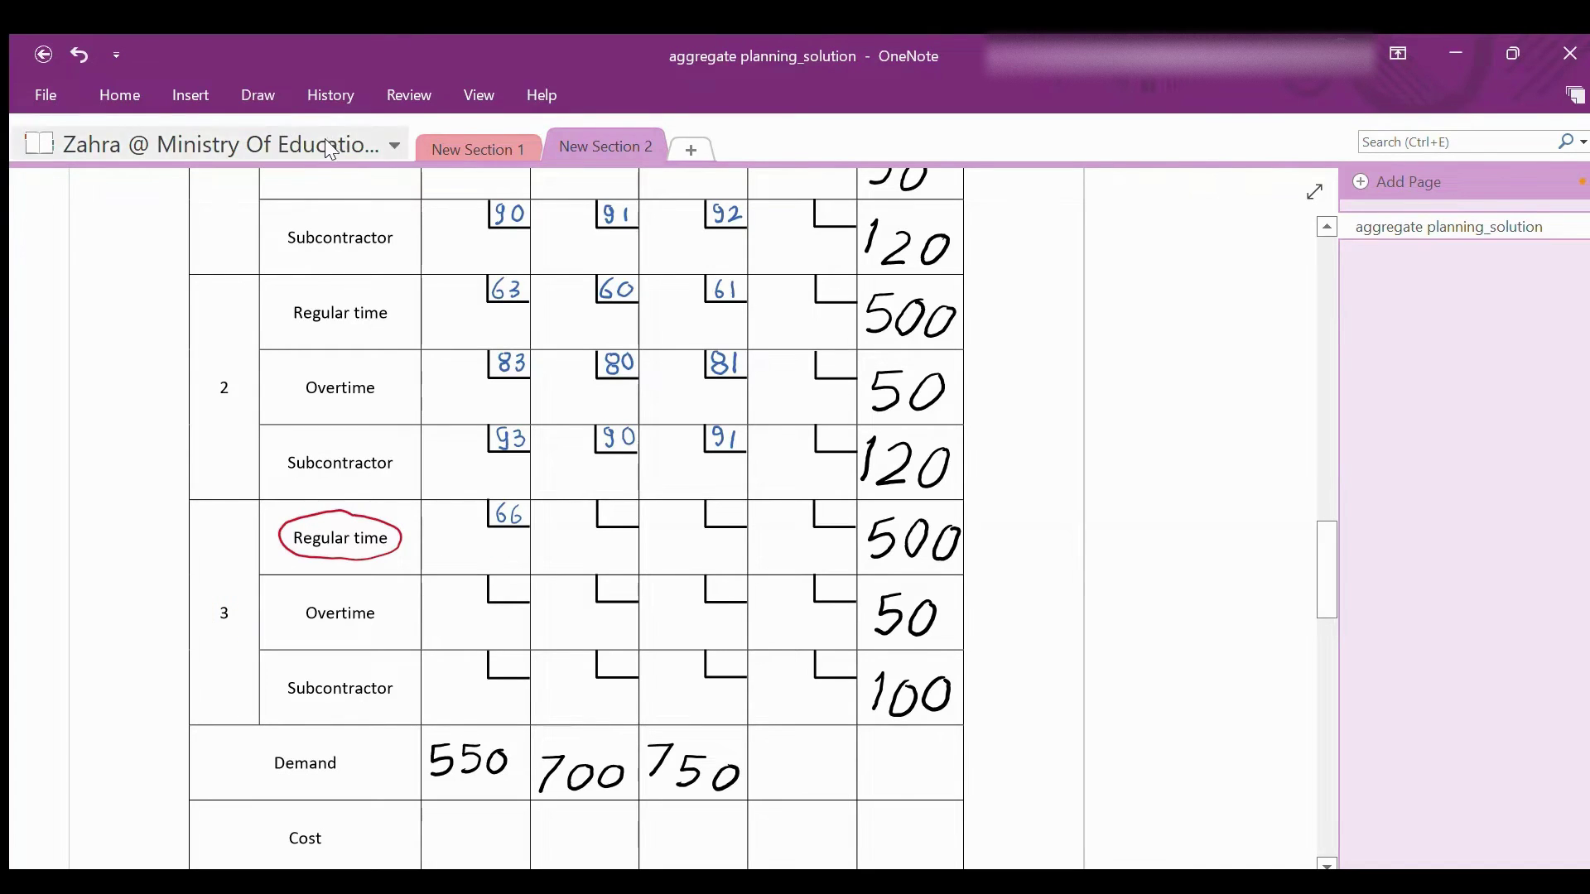
{"action": "mouse_move", "coordinate": [220, 594]}
{"action": "left_mouse_down"}
{"action": "mouse_move", "coordinate": [226, 631]}
{"action": "mouse_move", "coordinate": [222, 596]}
{"action": "left_mouse_up"}
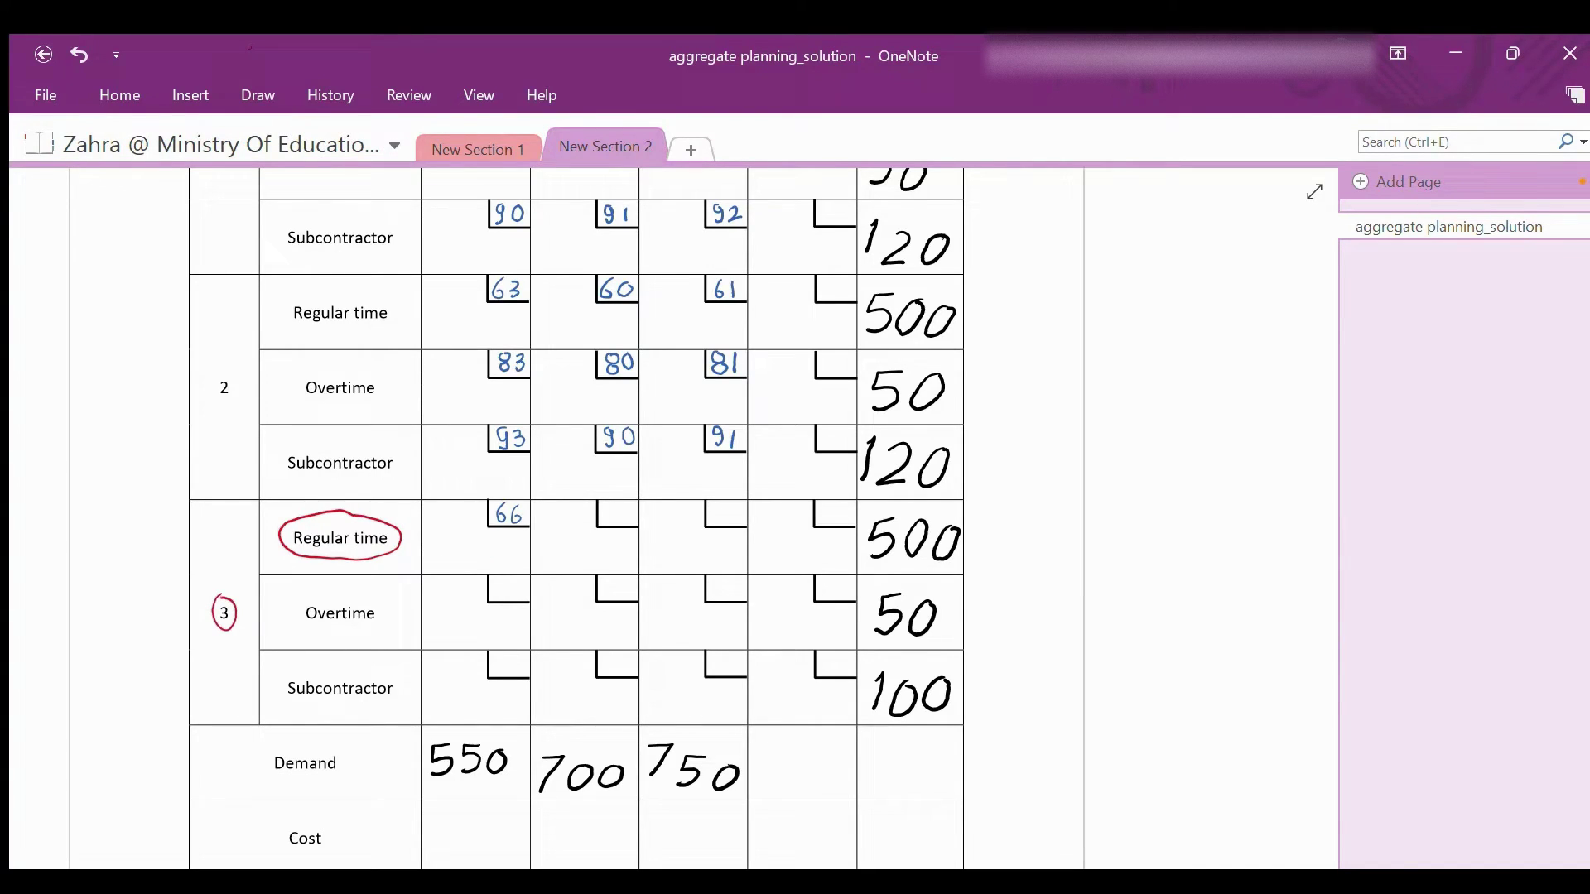
{"action": "mouse_move", "coordinate": [584, 532]}
{"action": "left_mouse_down"}
{"action": "mouse_move", "coordinate": [596, 557]}
{"action": "mouse_move", "coordinate": [589, 534]}
{"action": "left_mouse_up"}
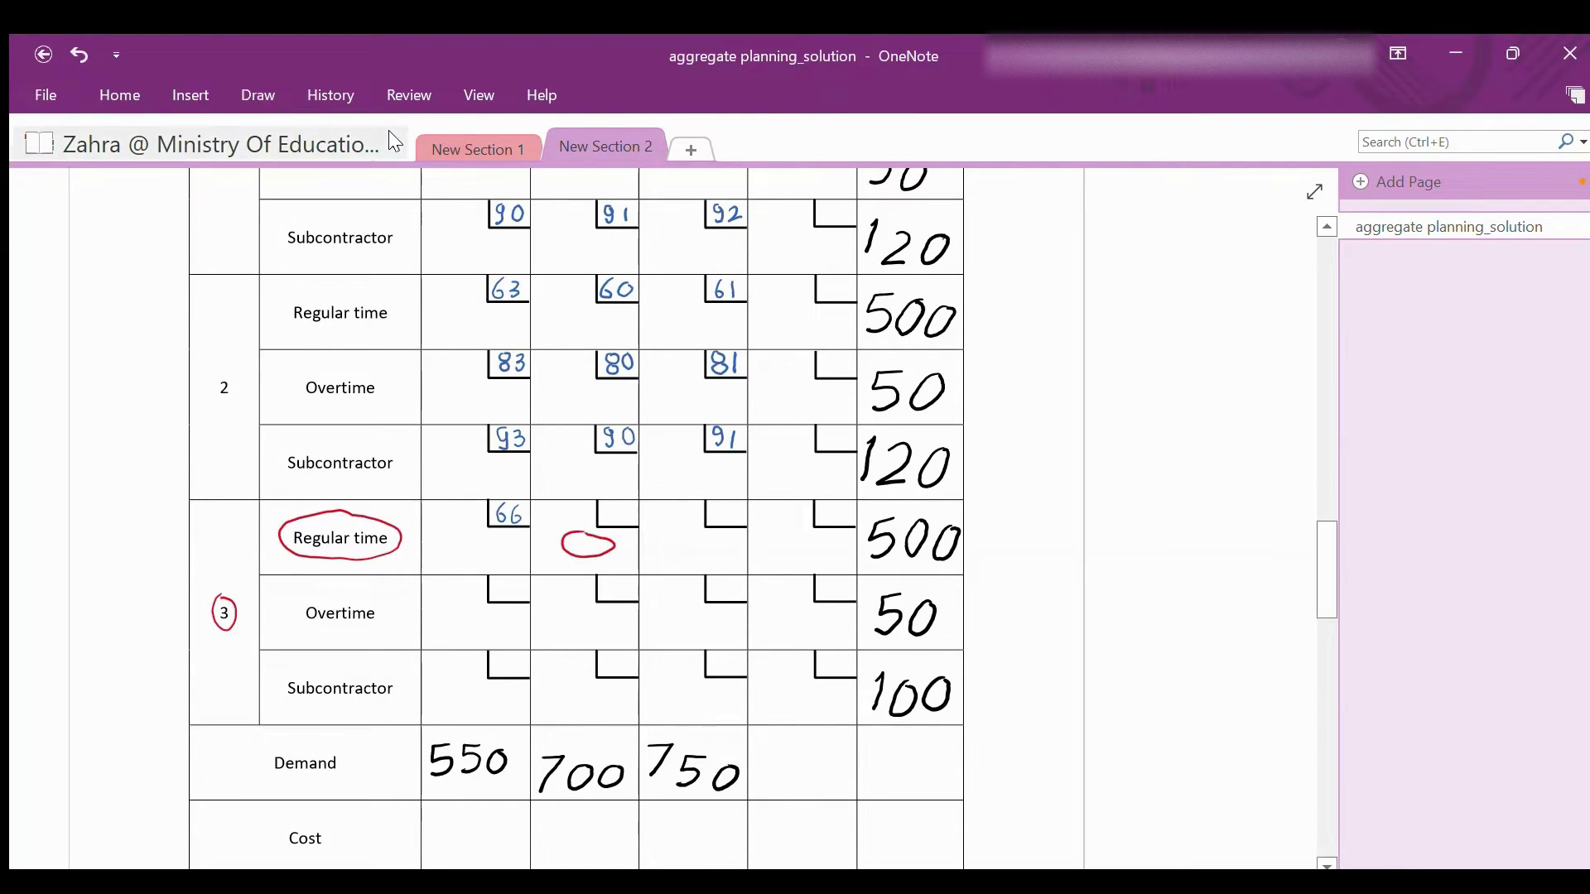
{"action": "left_click_drag", "start_coordinate": [618, 506], "coordinate": [614, 523]}
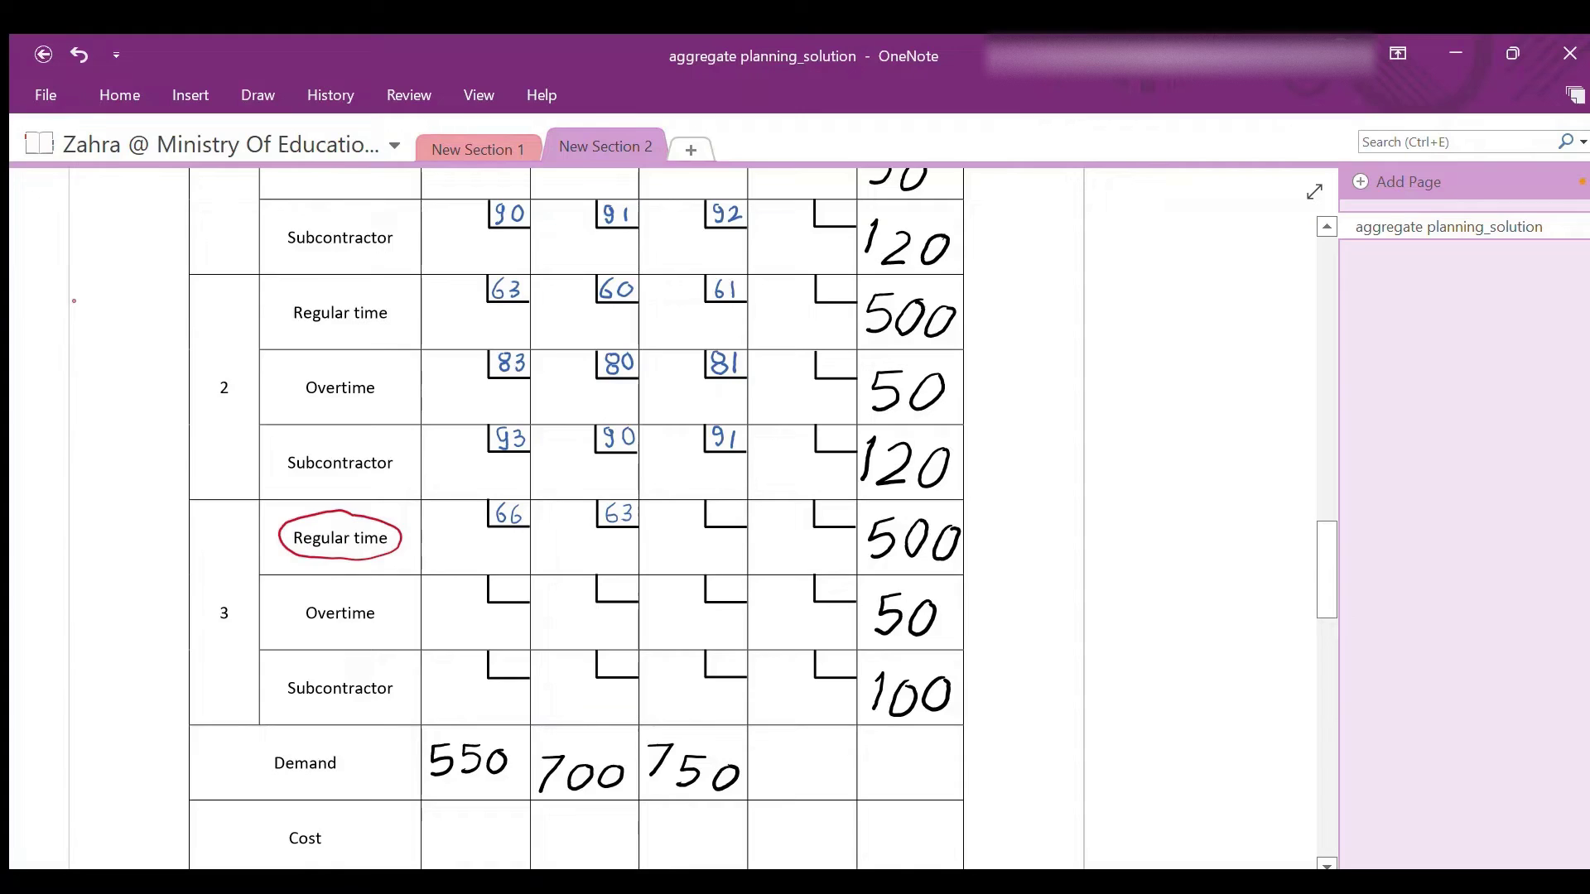
Circle supply period 3 again and mark the Period 3 cell in its Regular time row
{"action": "left_click_drag", "start_coordinate": [225, 597], "coordinate": [212, 609]}
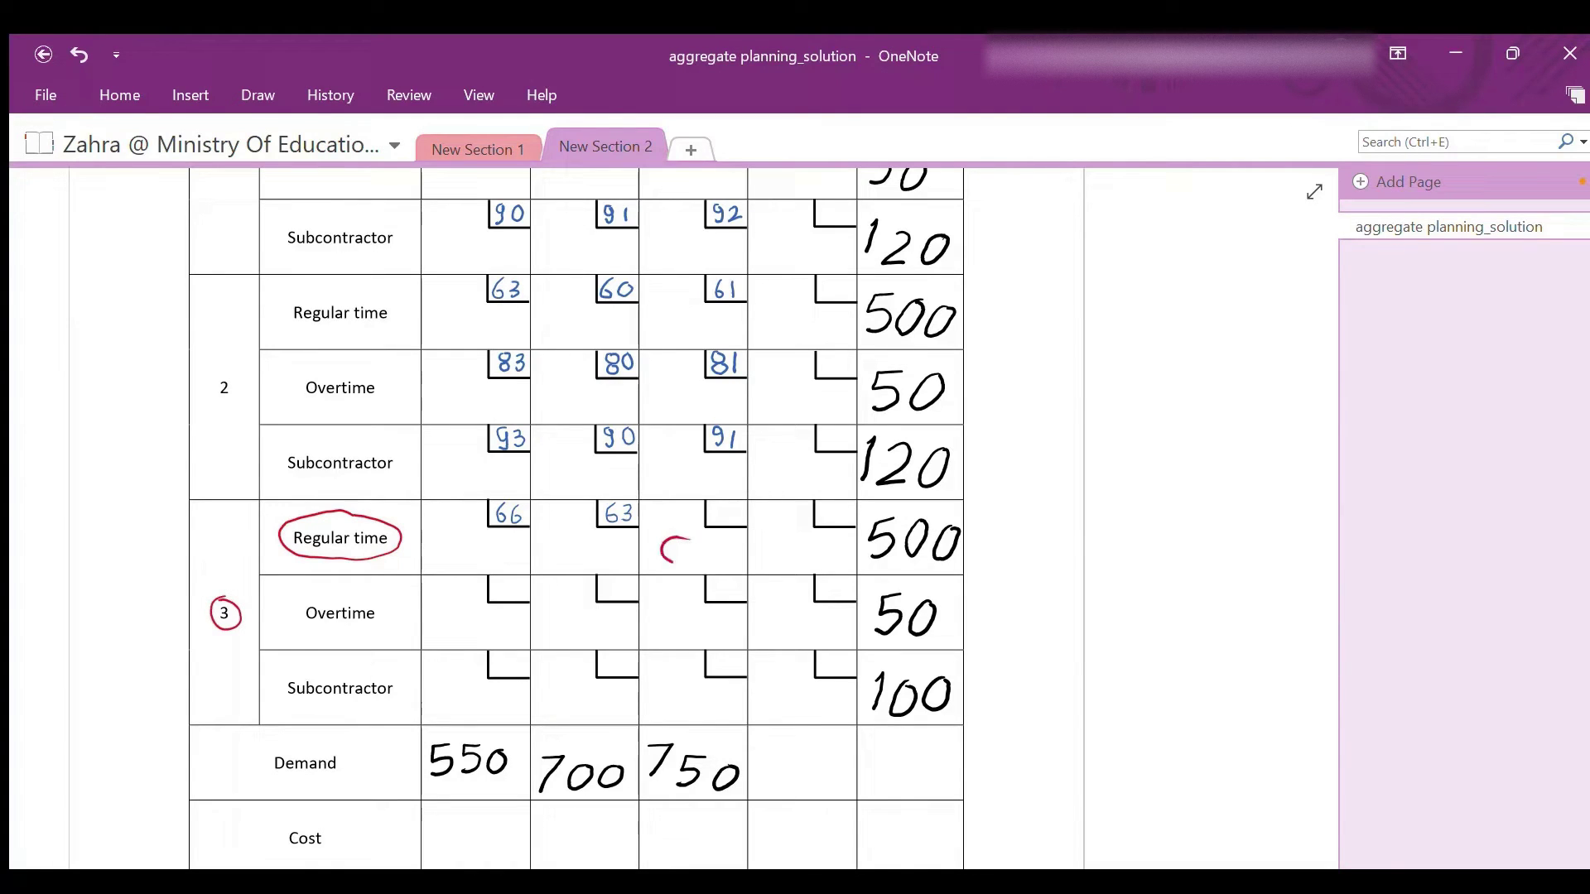